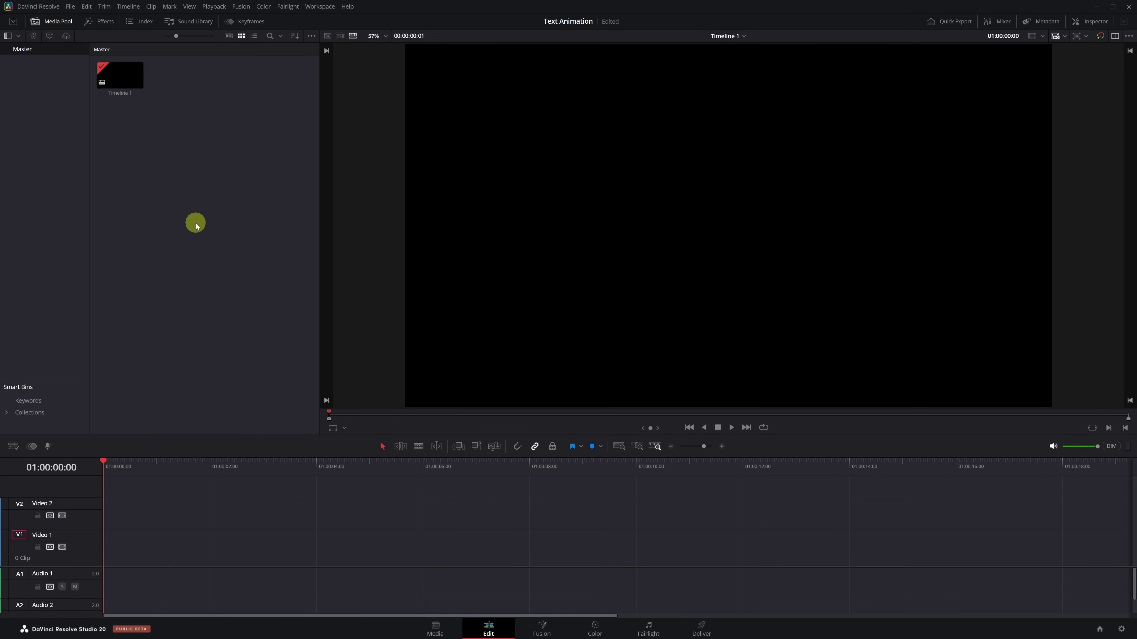
Create a new Fusion composition in the Master bin and place it at the start of the Video 1 track
right_click(196, 226)
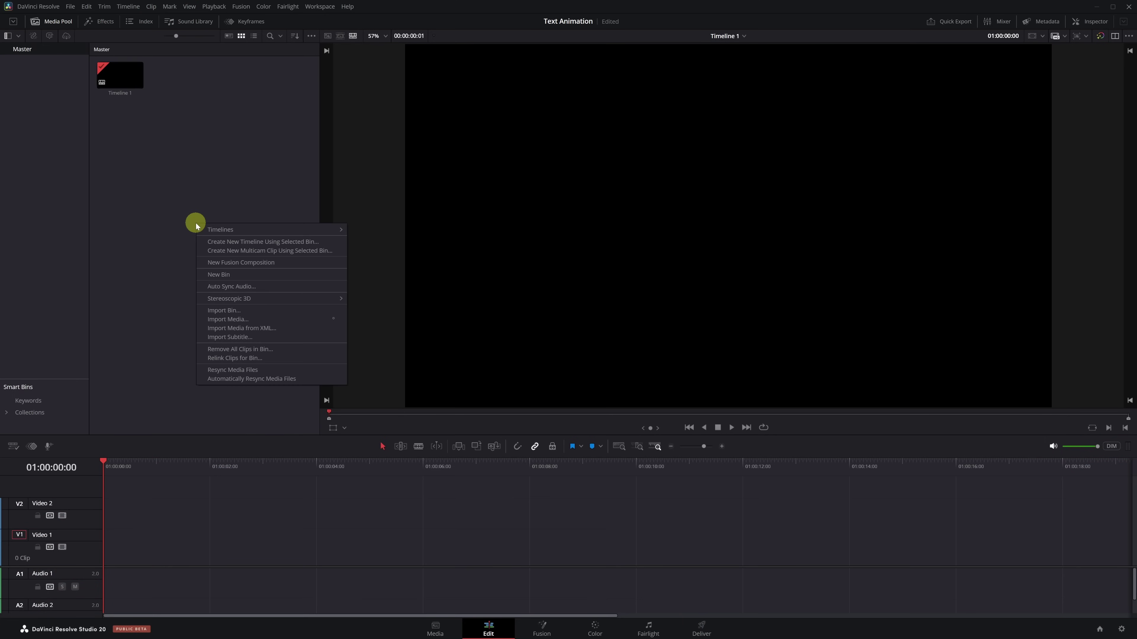
click(234, 264)
click(643, 362)
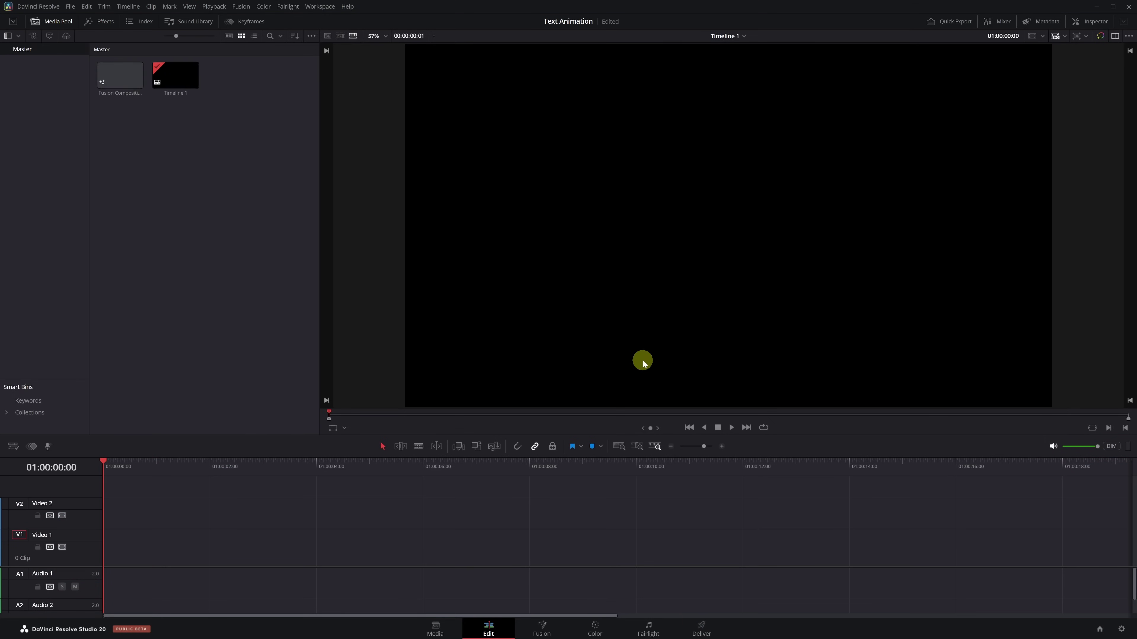
click(117, 74)
drag(115, 75, 162, 547)
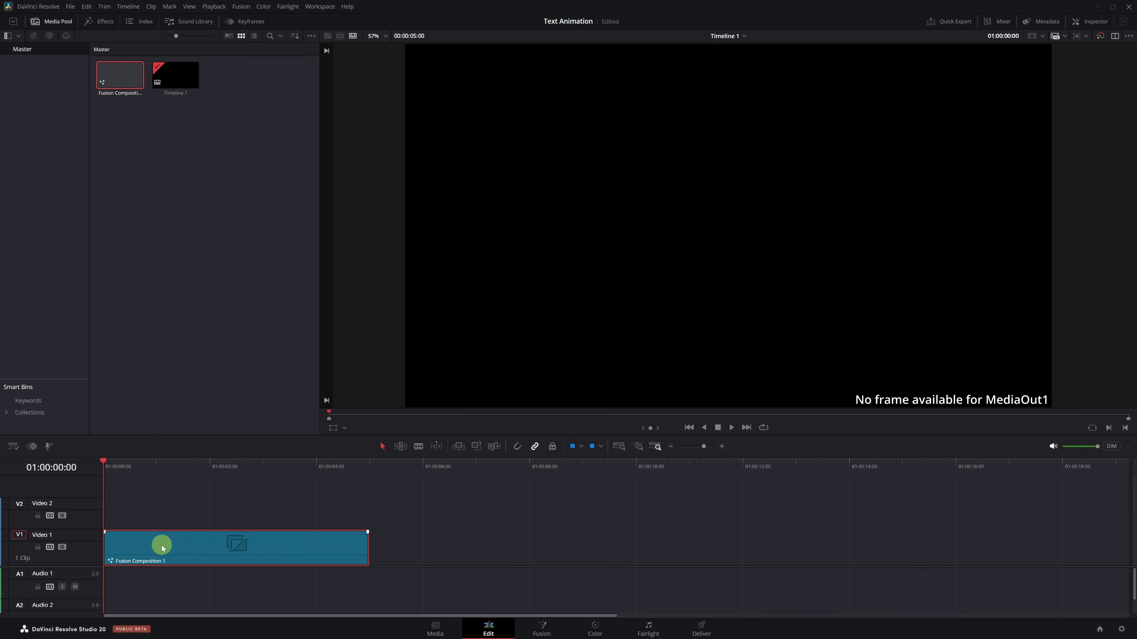
Open the composition clip on the Fusion page and add a Background node connected to MediaOut1
mouse_move(107, 472)
mouse_down()
mouse_move(104, 463)
mouse_move(121, 473)
mouse_up()
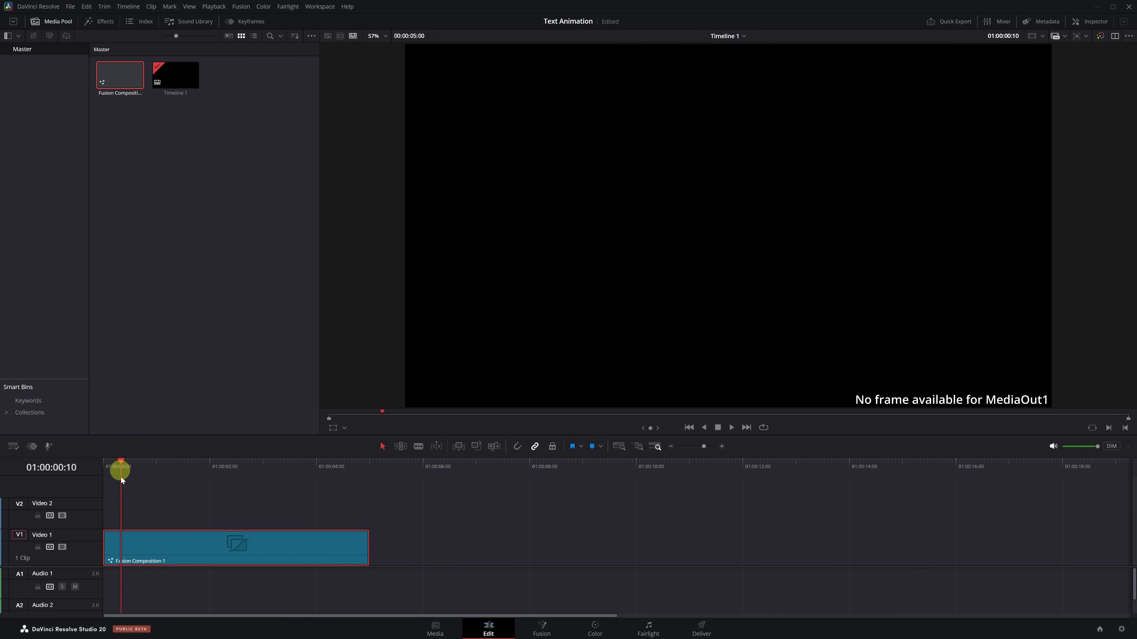
click(132, 541)
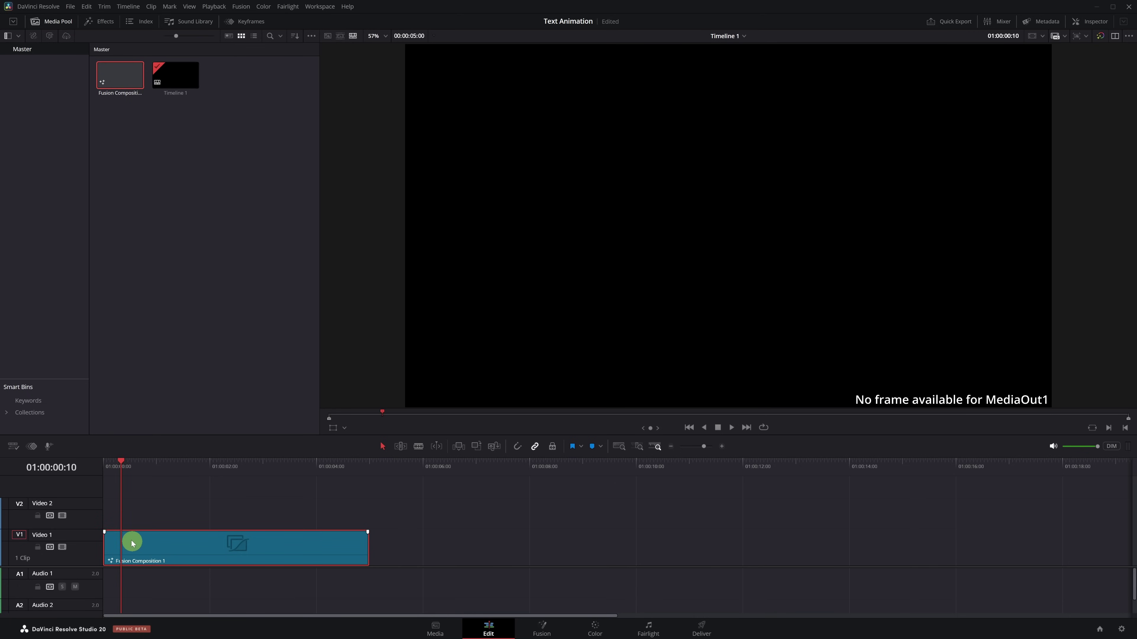
click(551, 632)
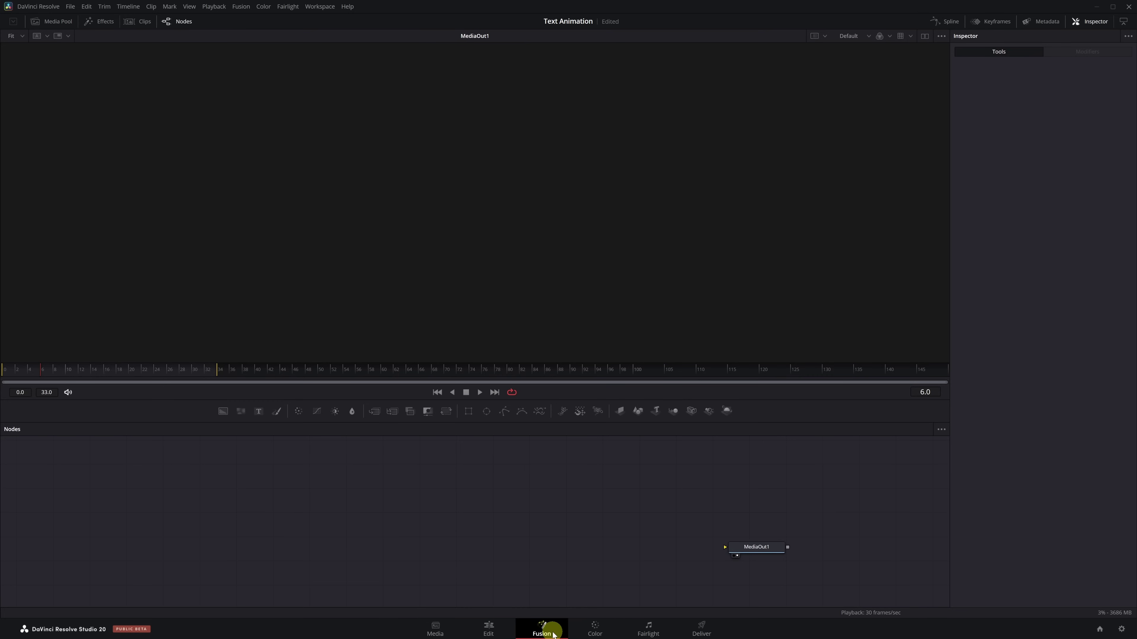
click(222, 412)
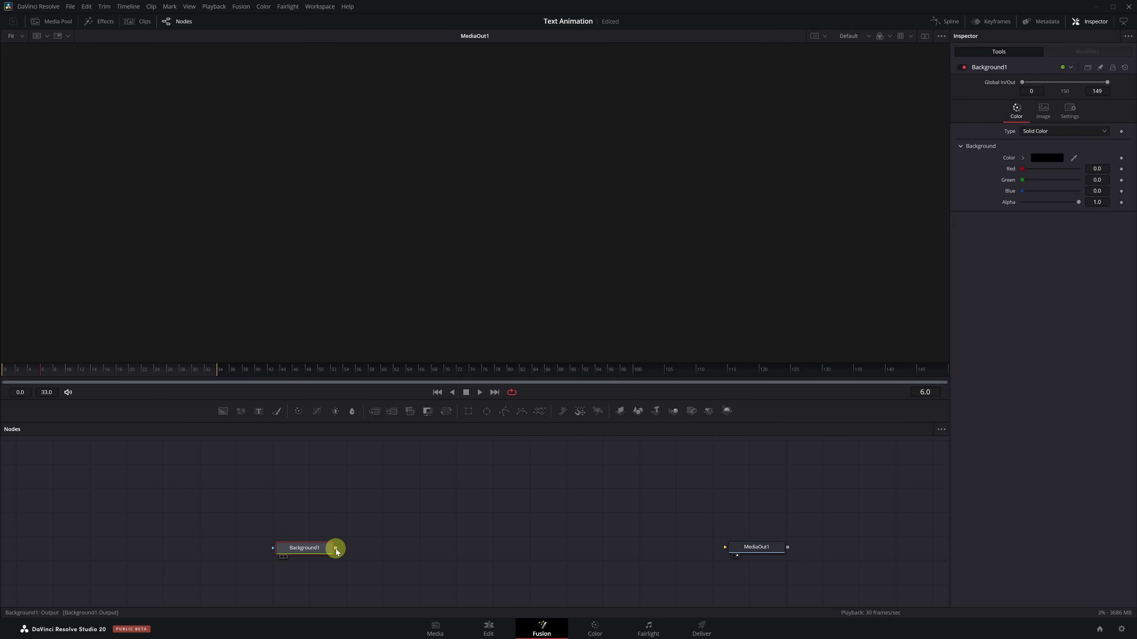
drag(336, 550, 725, 548)
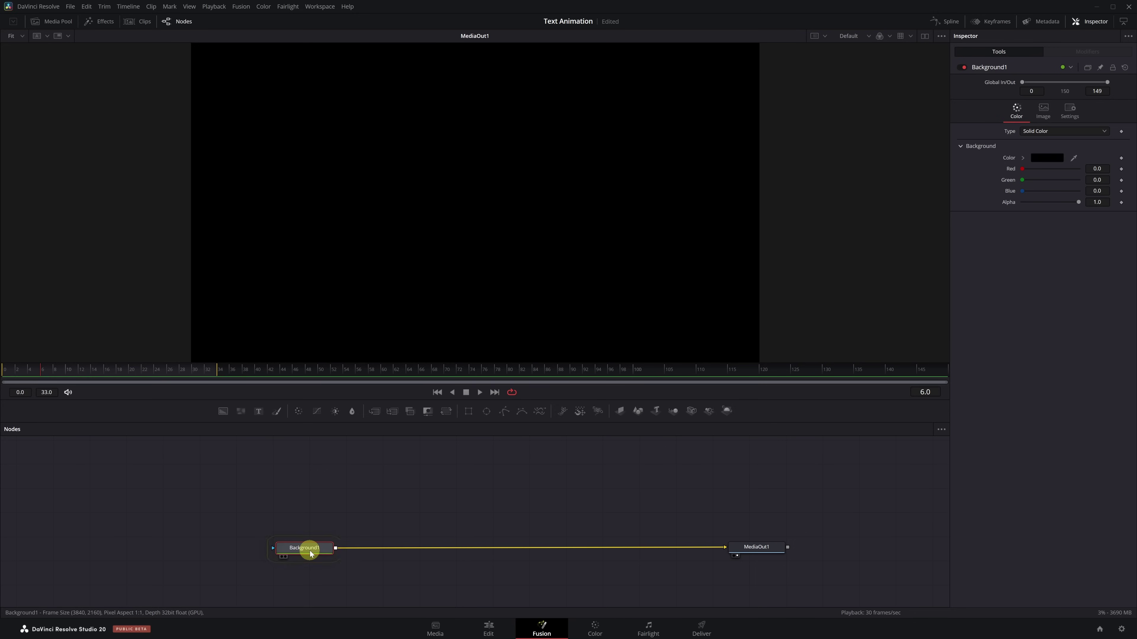
Add a text node merged over the background, placing Merge1 in line between Background1 and MediaOut1 with Text1 above it
click(260, 414)
click(390, 571)
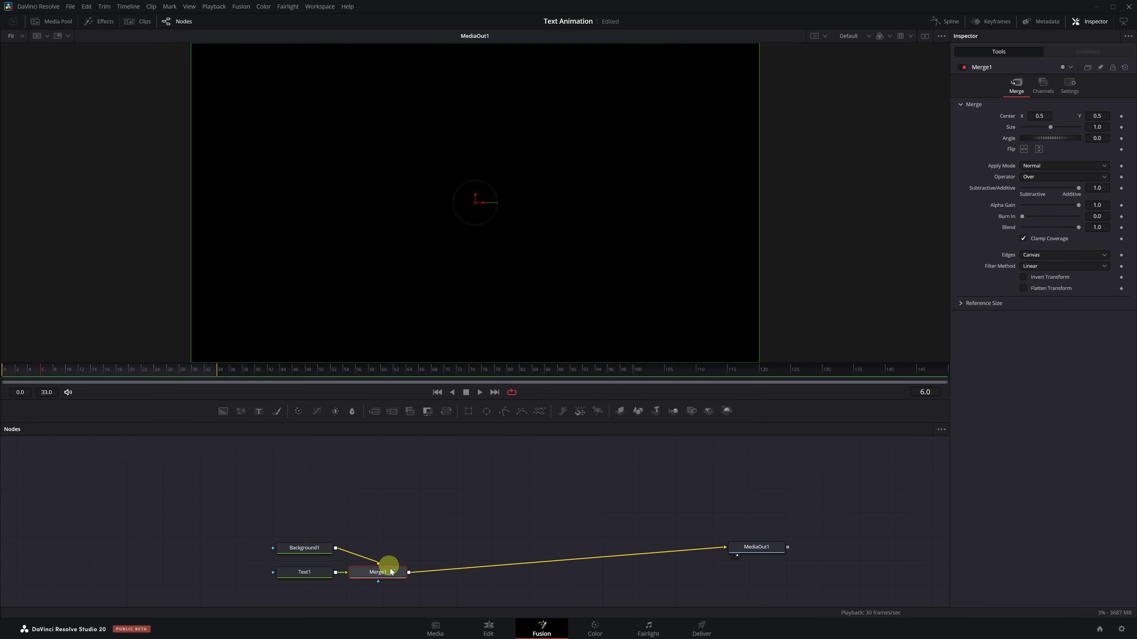
drag(390, 572, 527, 554)
drag(320, 576, 528, 472)
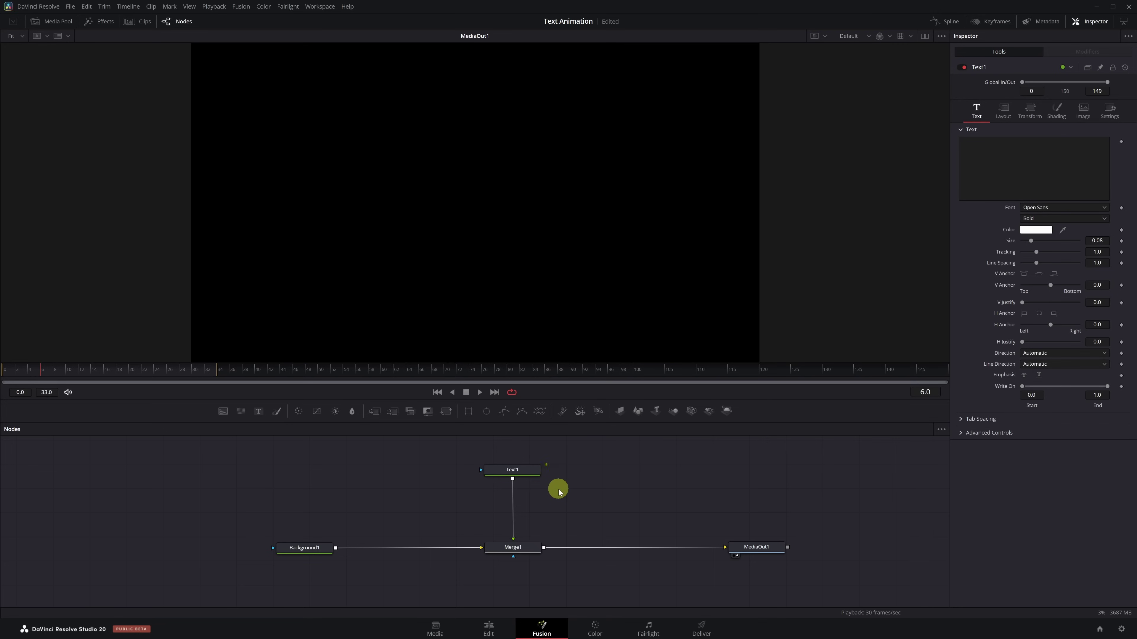
Enter "Animation" as the text of the Text1 node
click(521, 472)
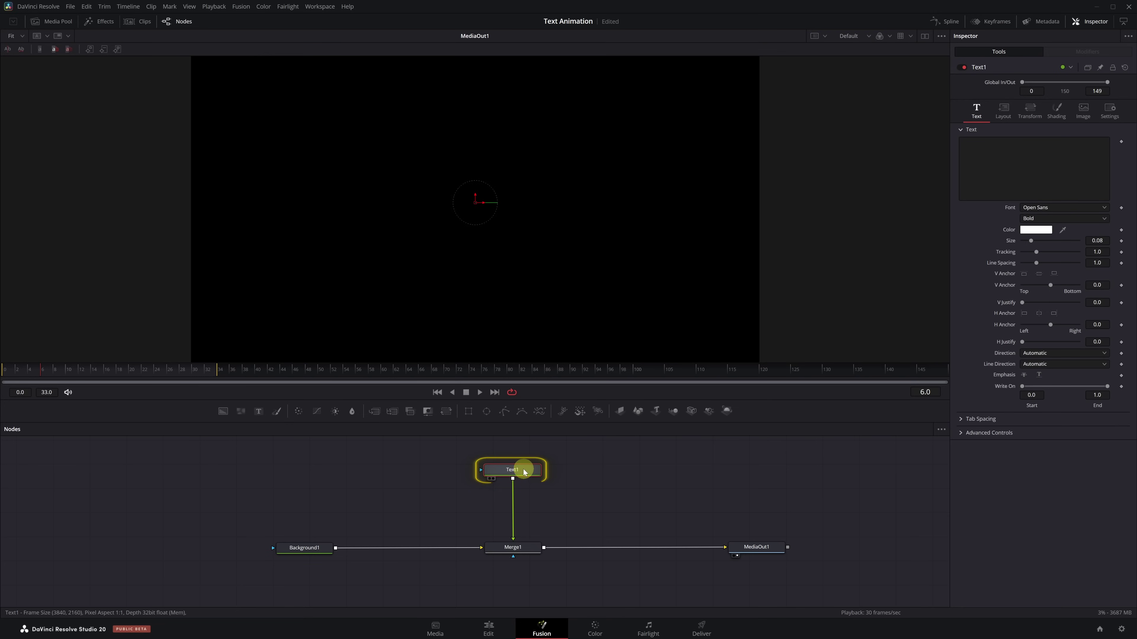
click(1004, 165)
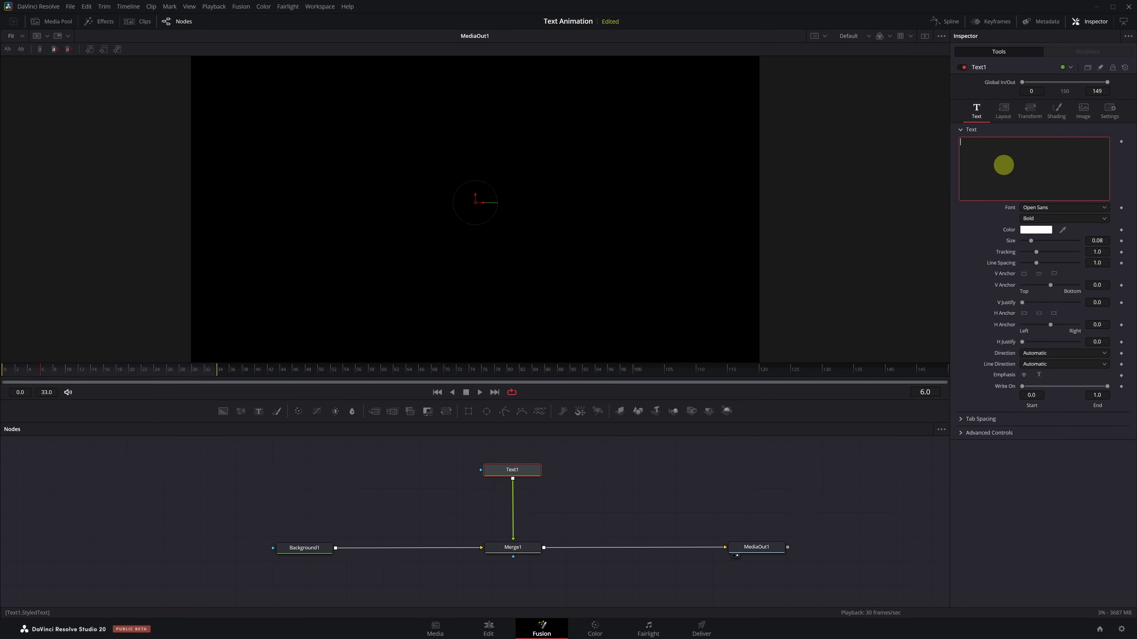
text(Animation)
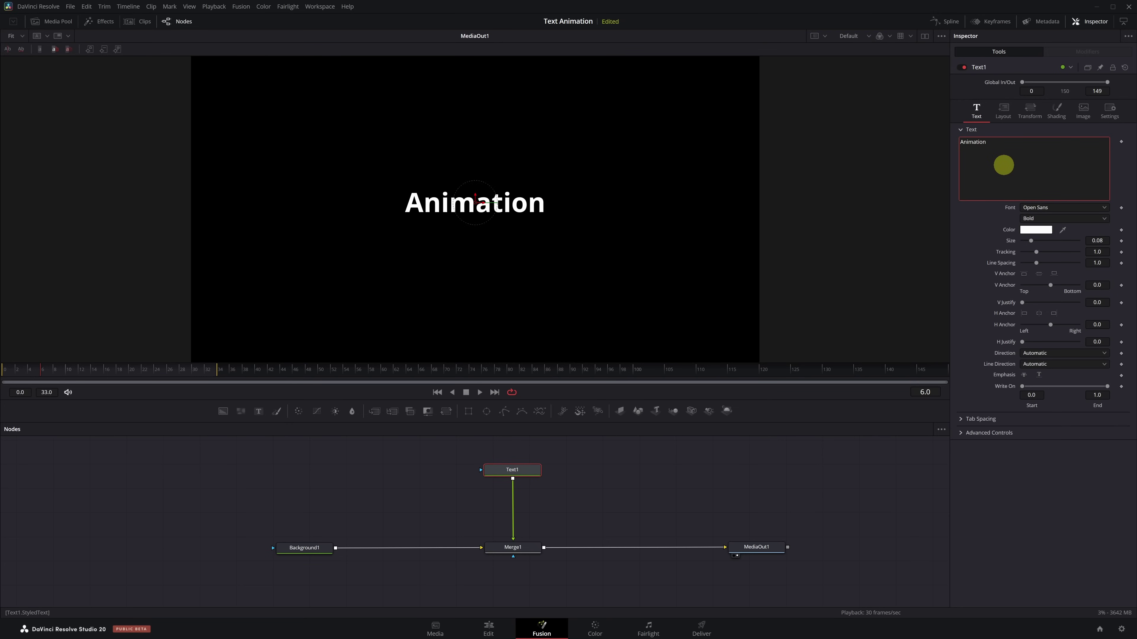
Set the text's font to Montserrat in the Black style and enlarge its size to about 0.19
click(1089, 209)
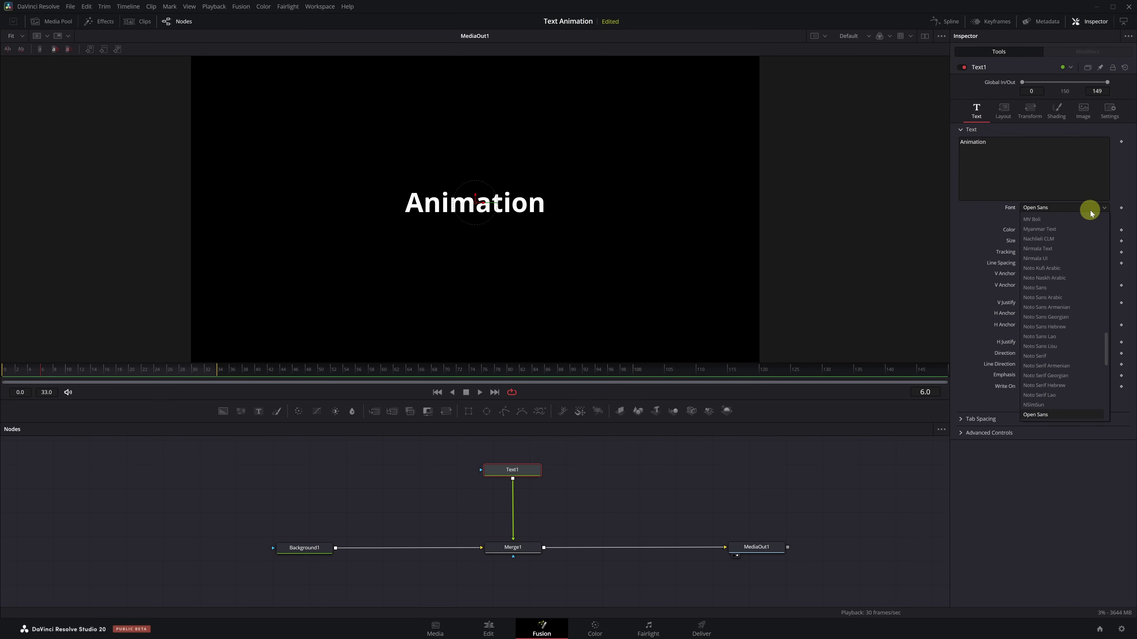
key(Down)
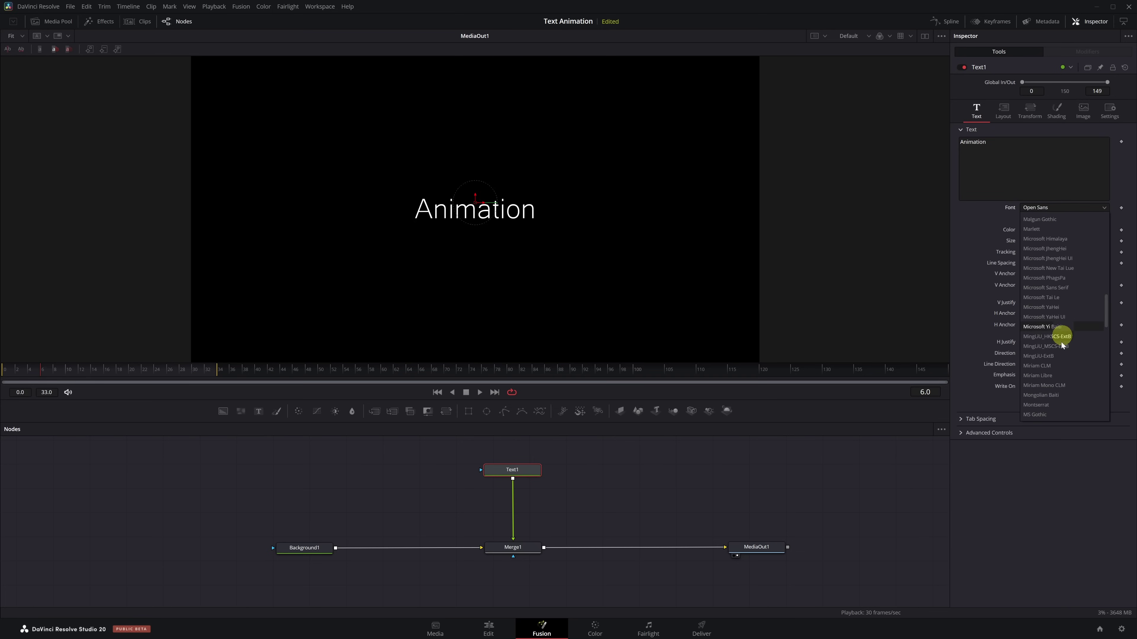
click(1050, 403)
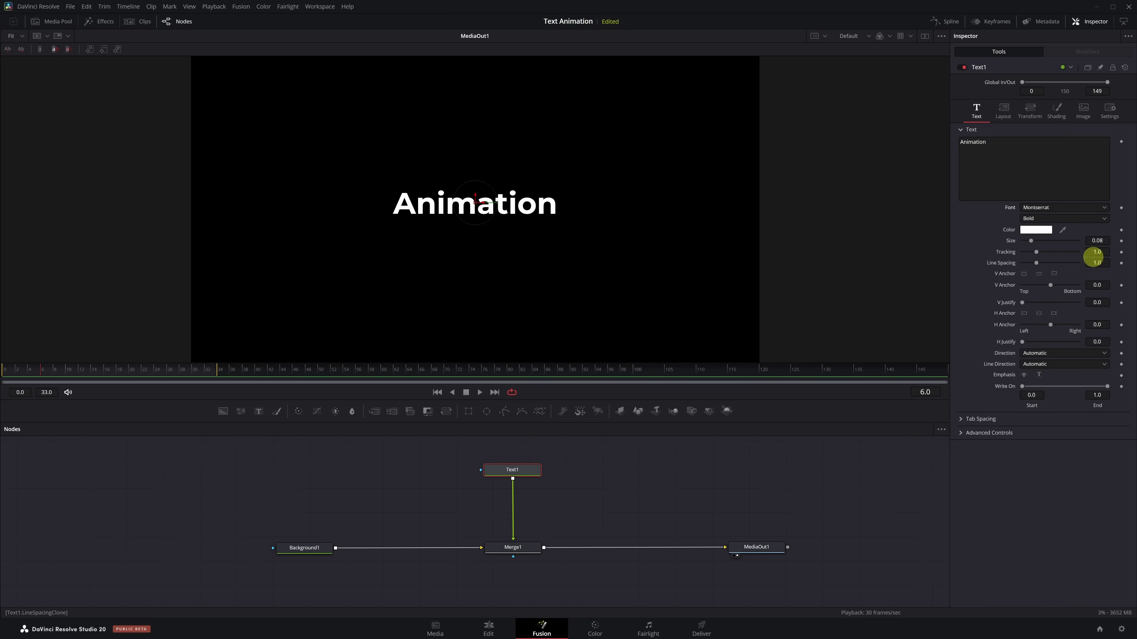
click(1106, 218)
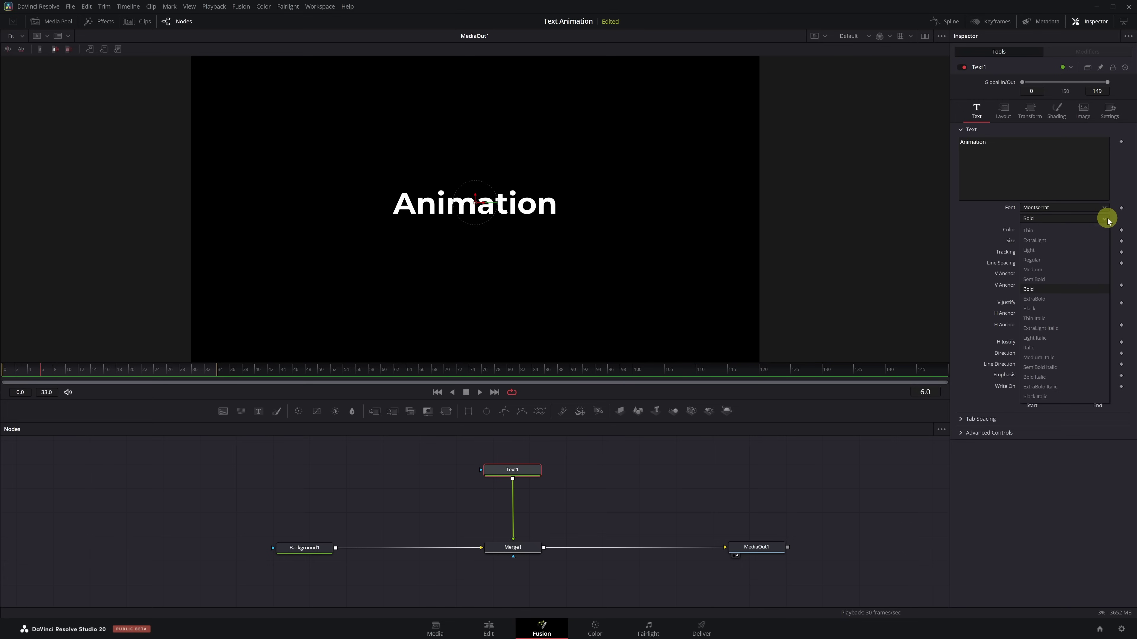
click(1054, 309)
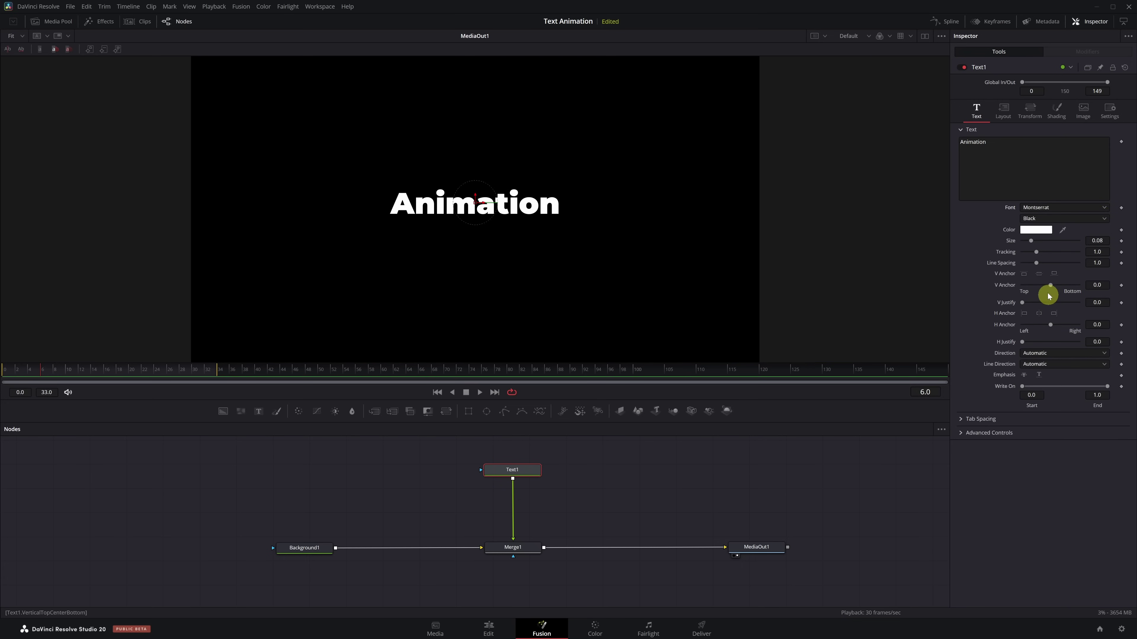
drag(1031, 241, 1046, 244)
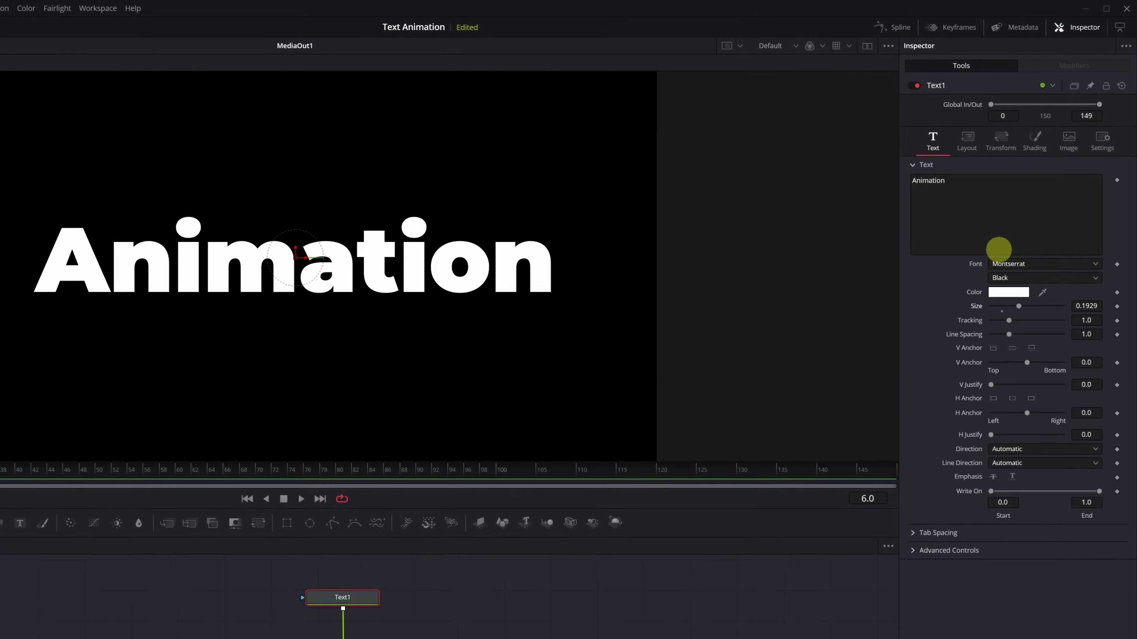
Apply a Follower modifier to the text of Text1 and open the modifier's shading settings
right_click(1018, 180)
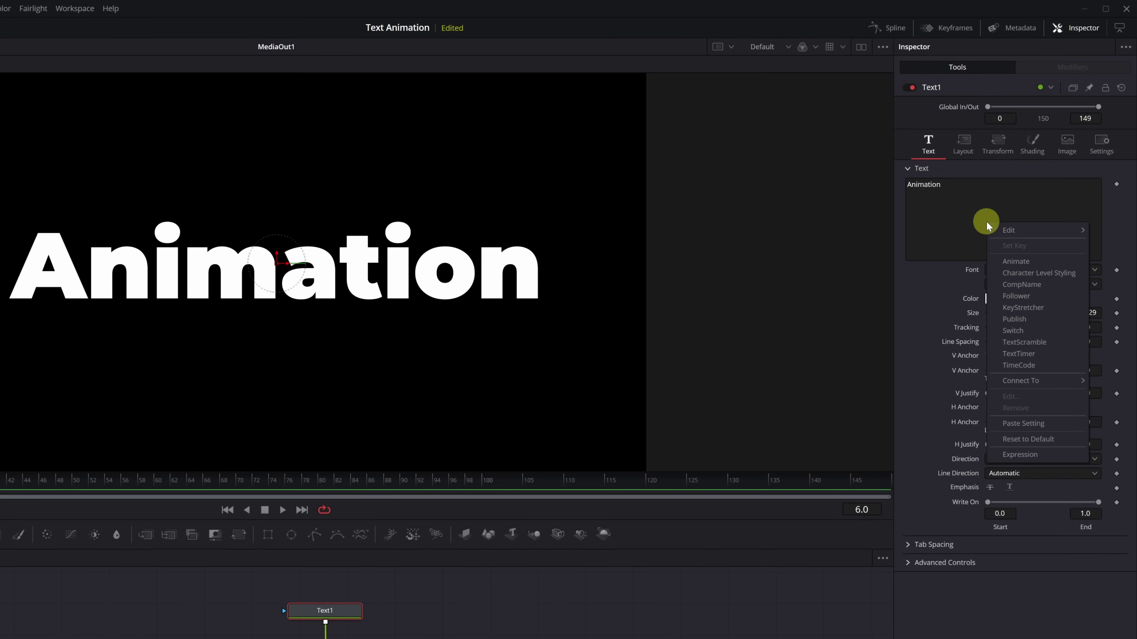
click(1031, 296)
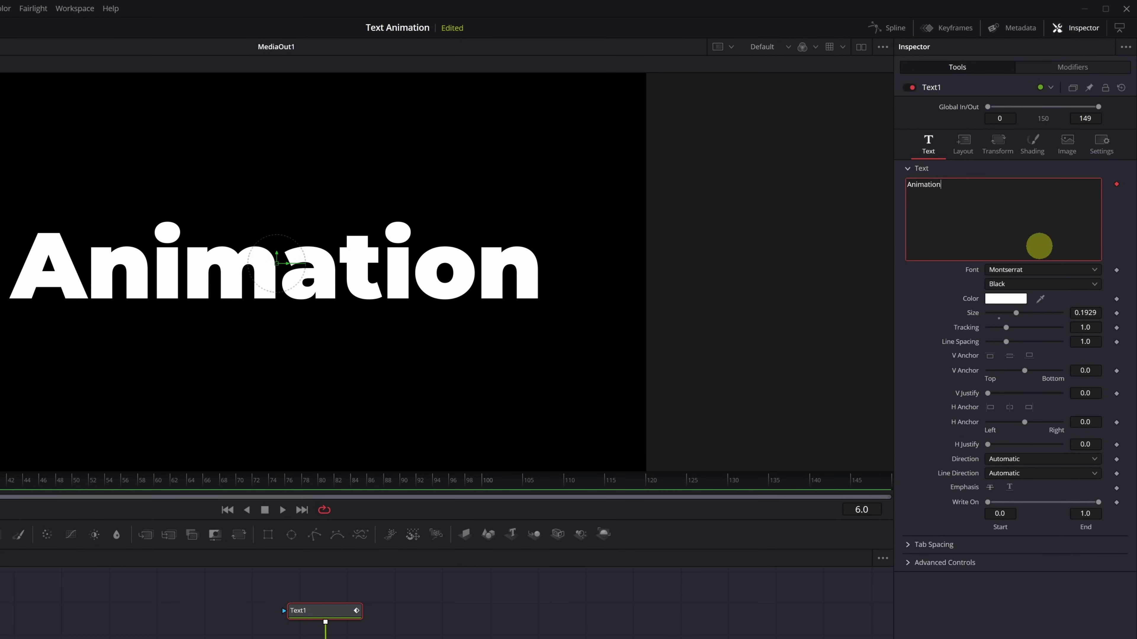
click(1070, 71)
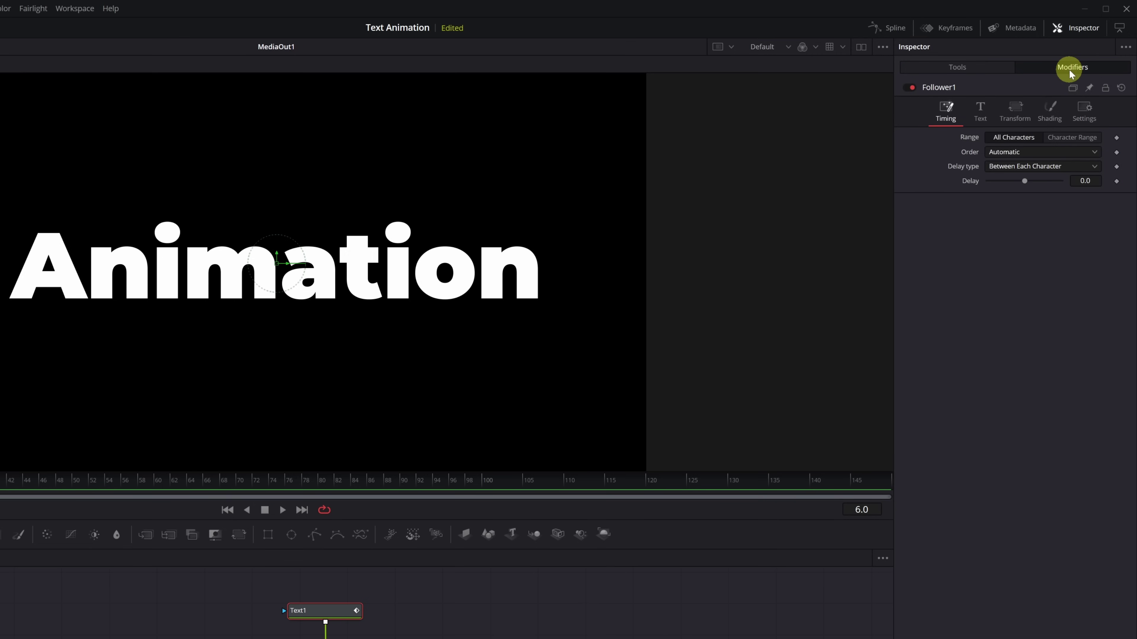
click(1050, 116)
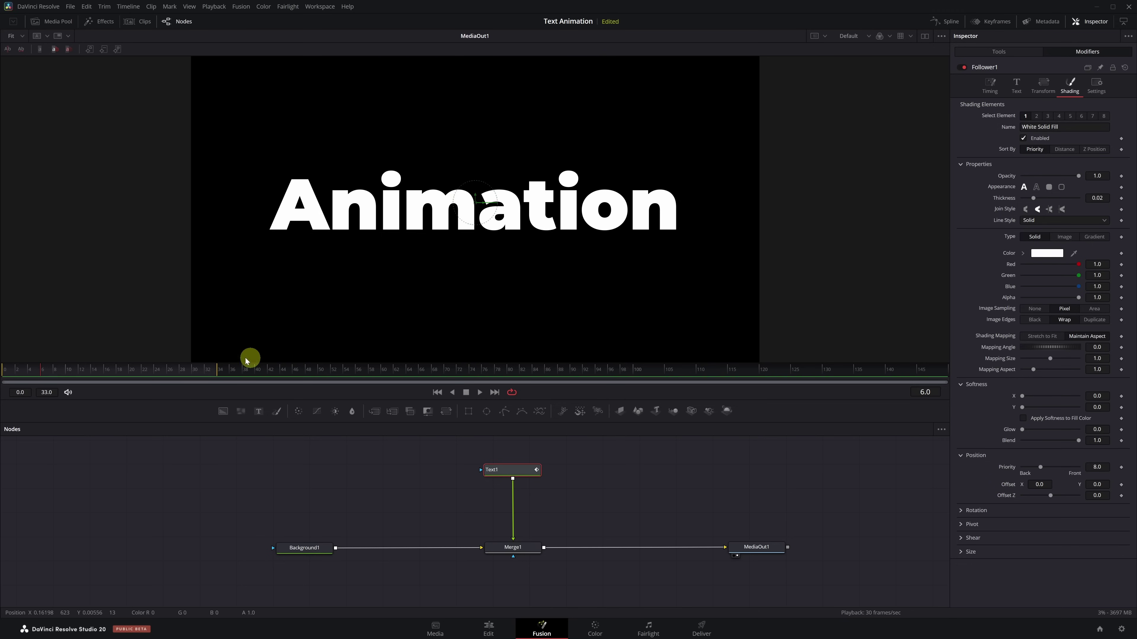
Add keyframes at frame 15 for the Follower's shading opacity and position offset
click(96, 372)
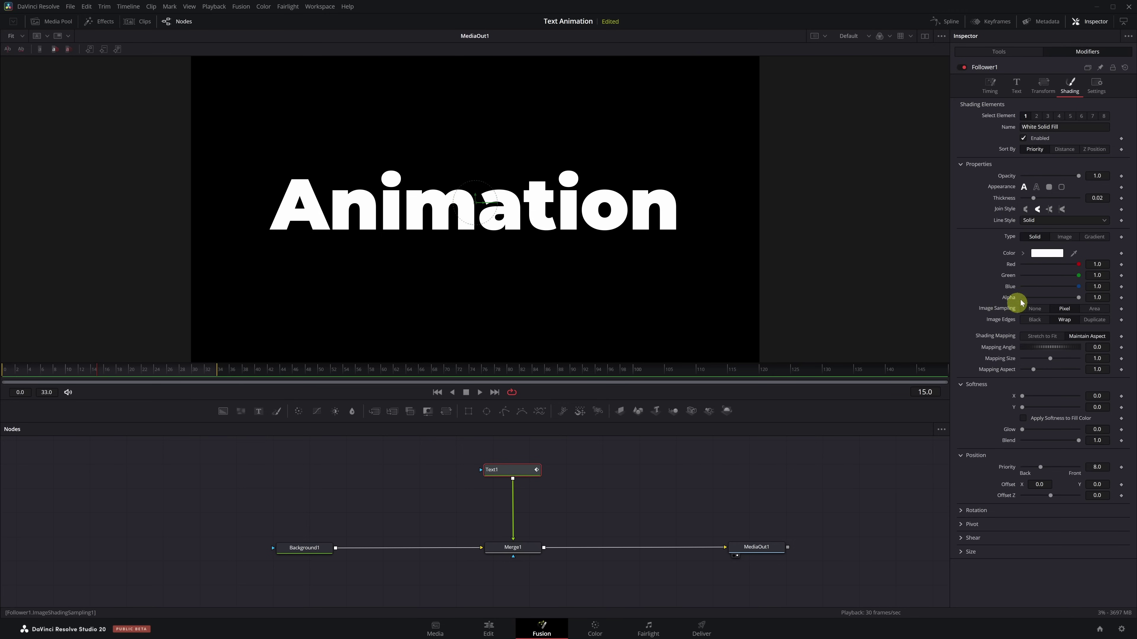
click(1120, 177)
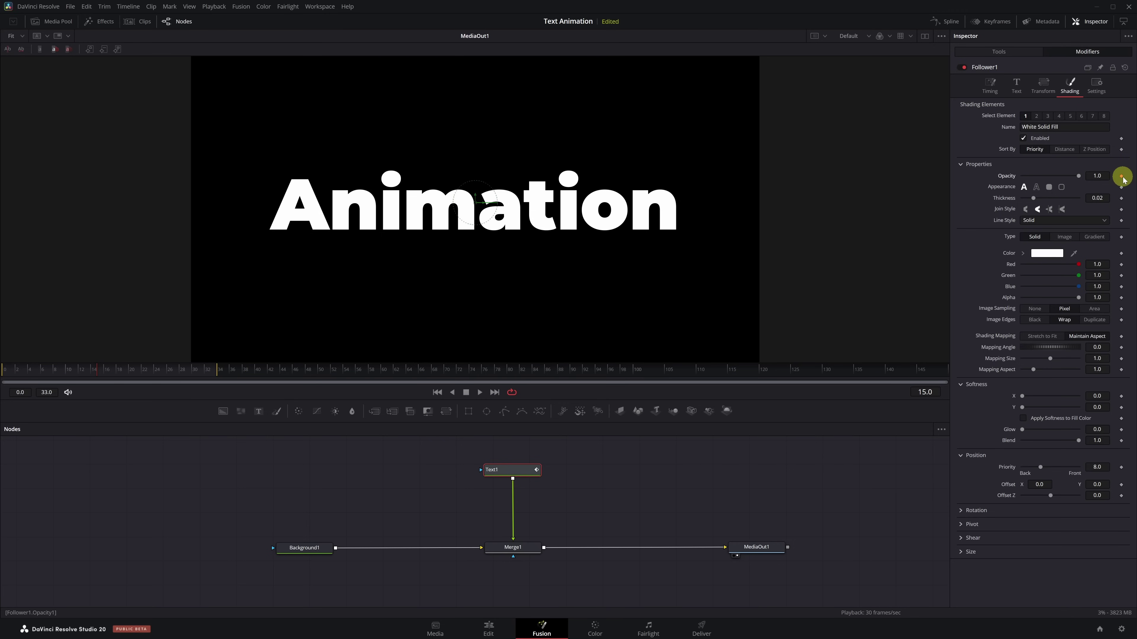
click(1121, 485)
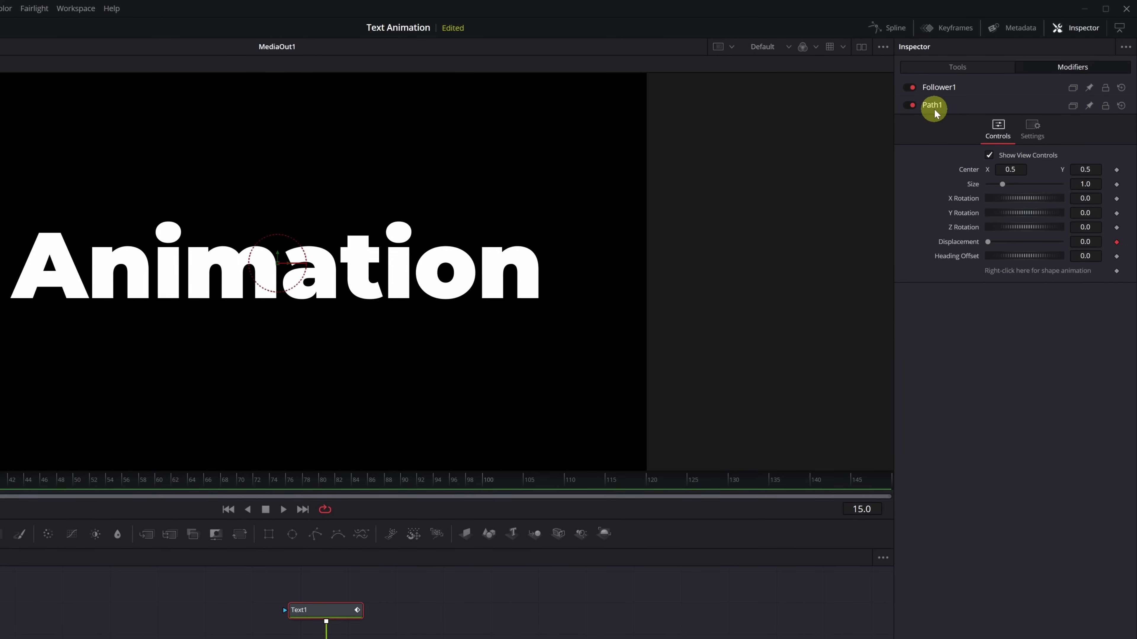
click(934, 107)
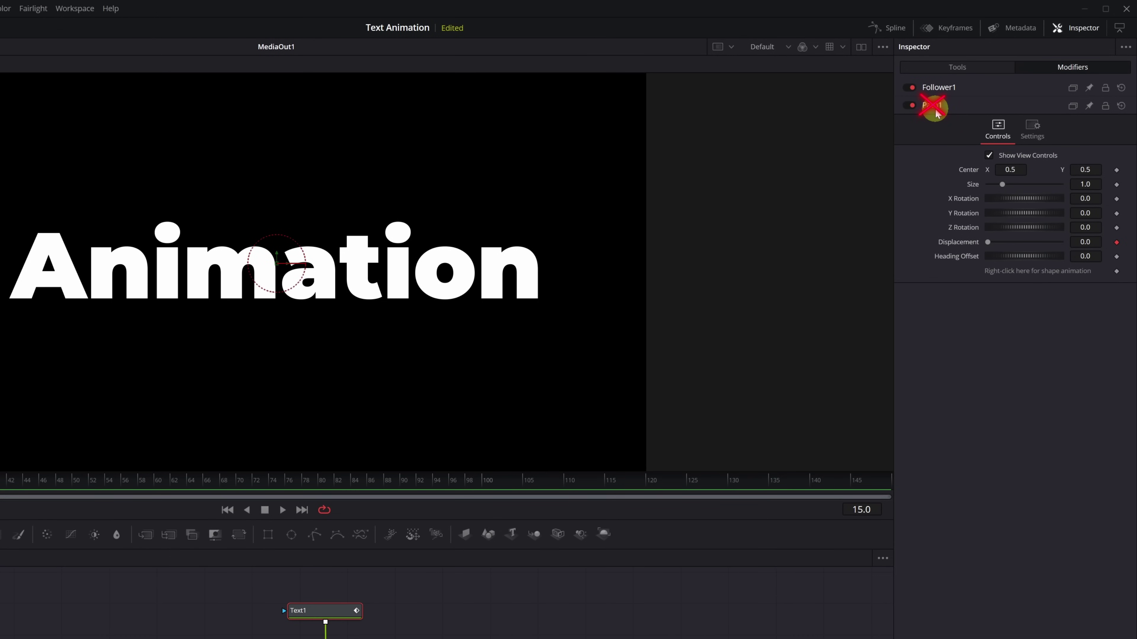
click(958, 86)
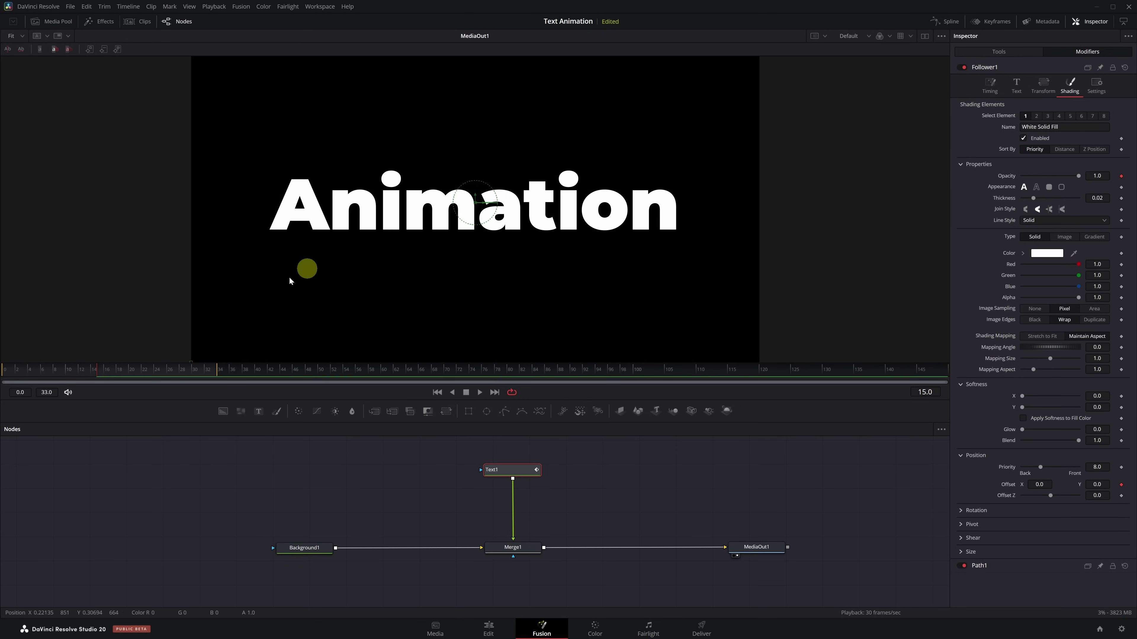
At frame 0, set the Follower's Y offset to -0.3 and its opacity to 0, and play back the animation
click(95, 374)
drag(97, 375, 3, 376)
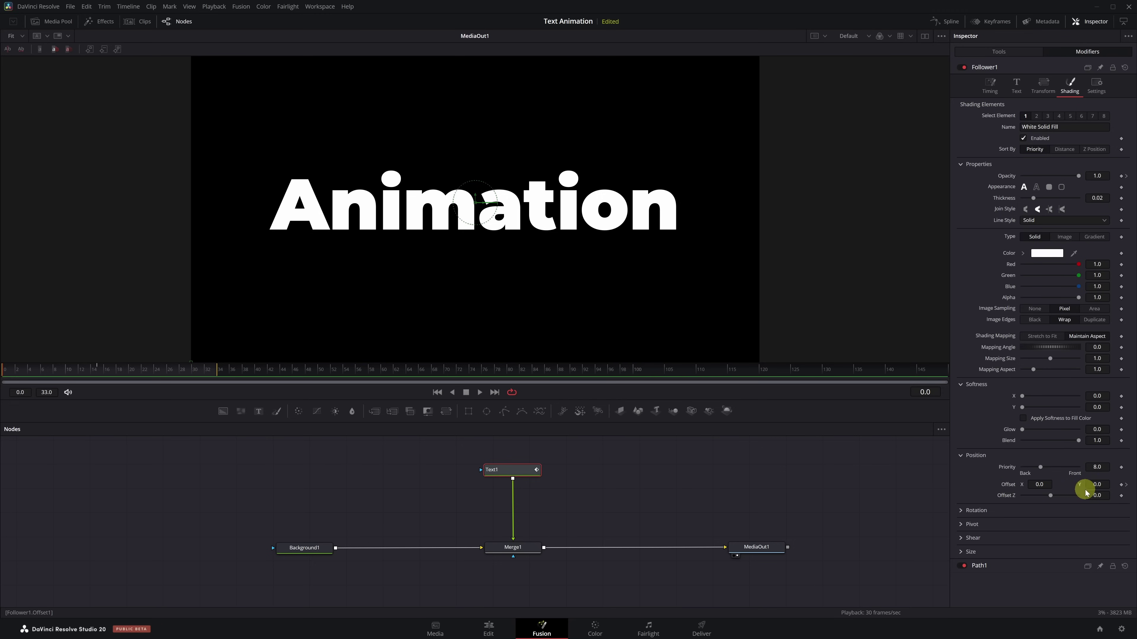
click(1096, 485)
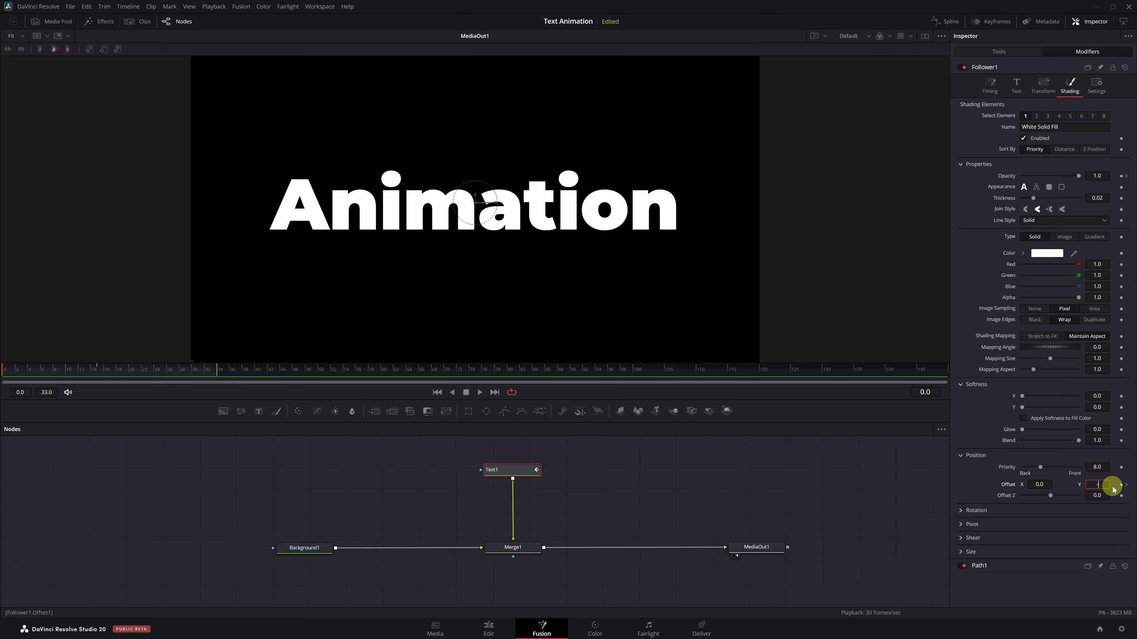
text(-0.3)
key(Return)
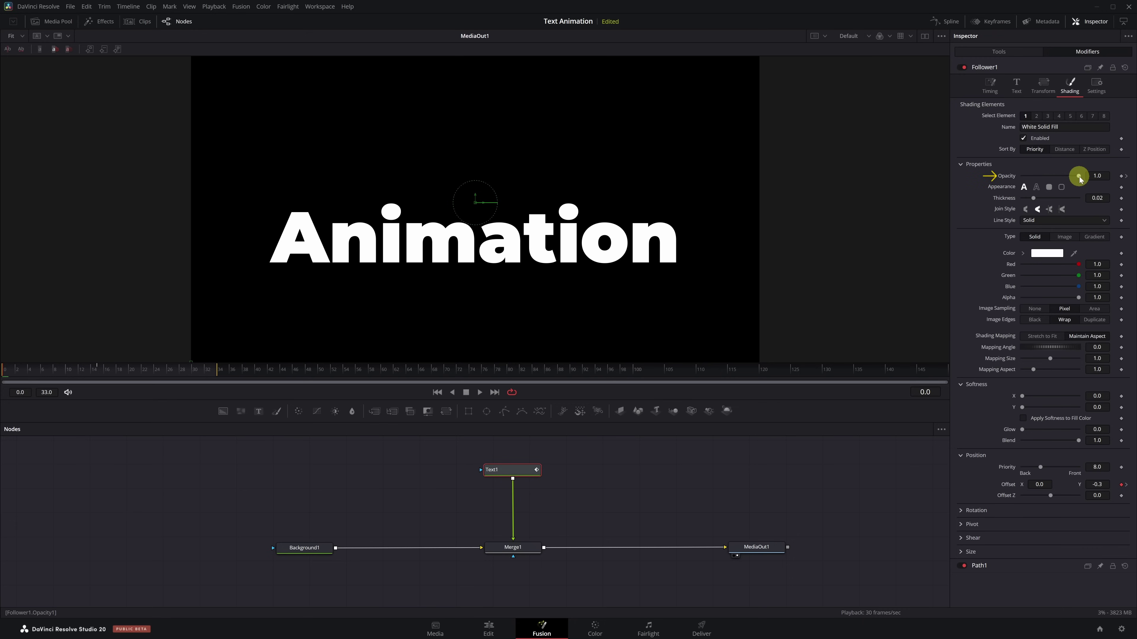
drag(1078, 177, 1015, 179)
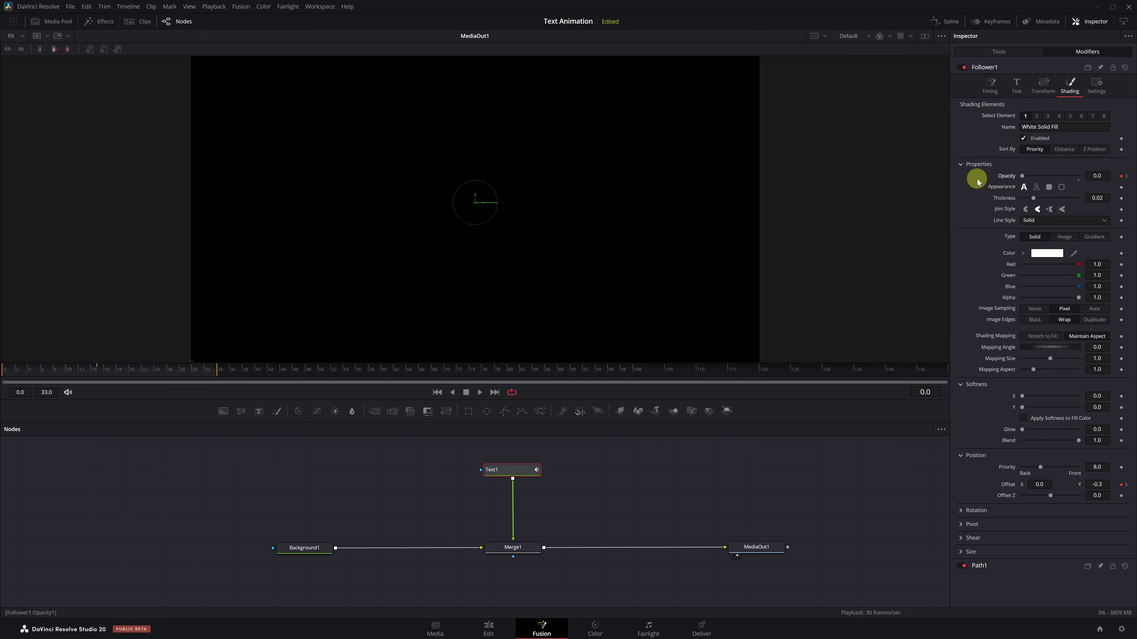
key(space)
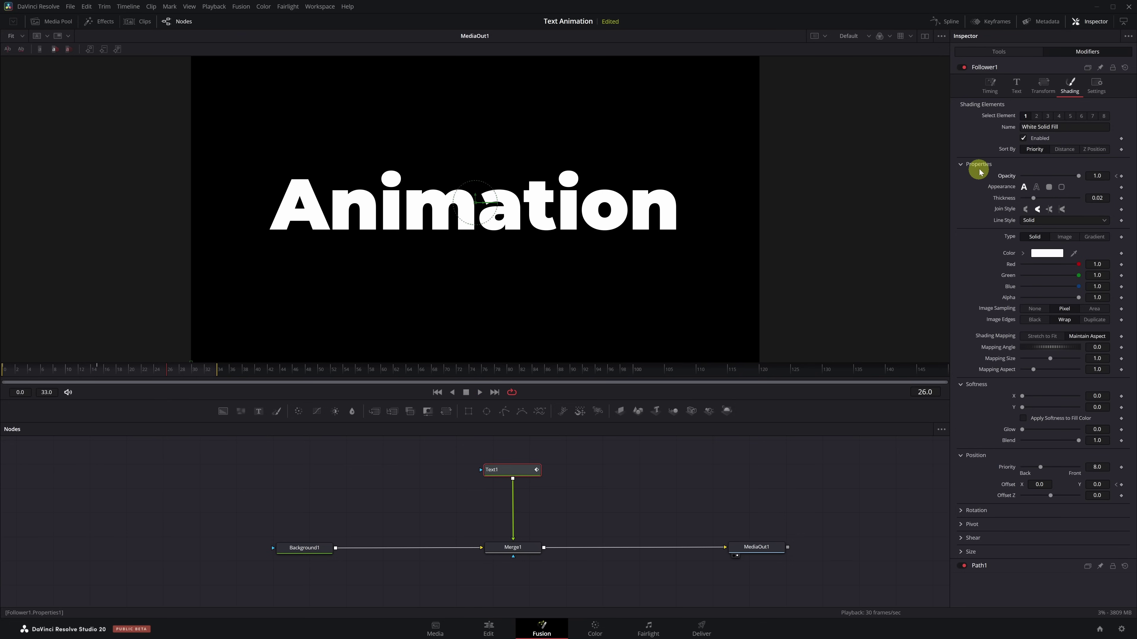
Set the Follower's delay between each character to 2 in its timing settings
click(990, 87)
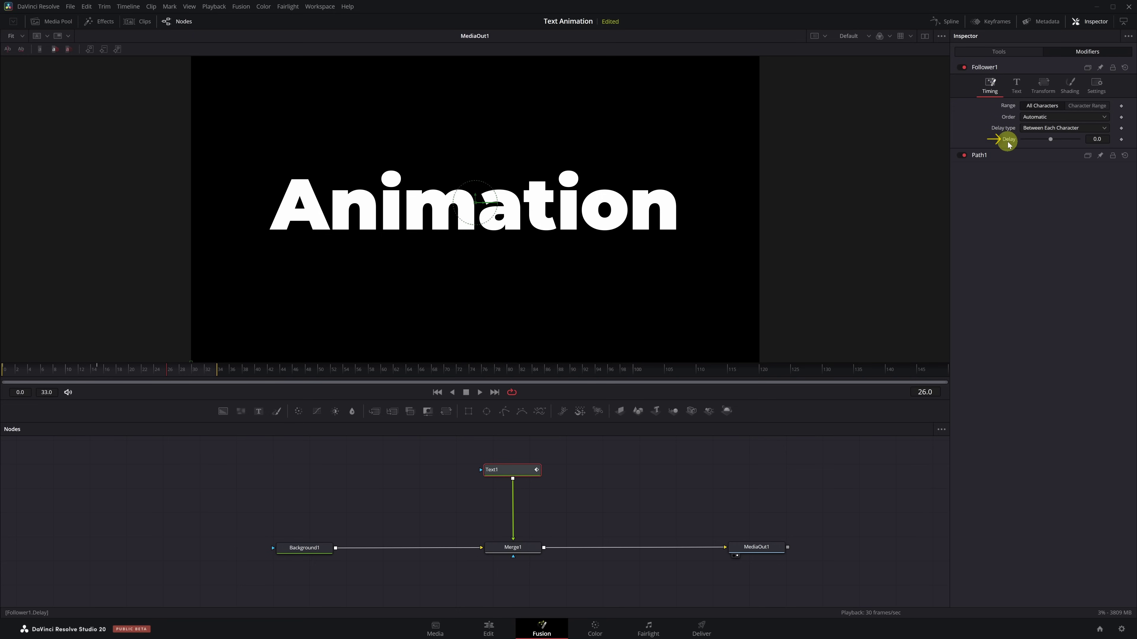
click(1098, 140)
text(2)
key(Return)
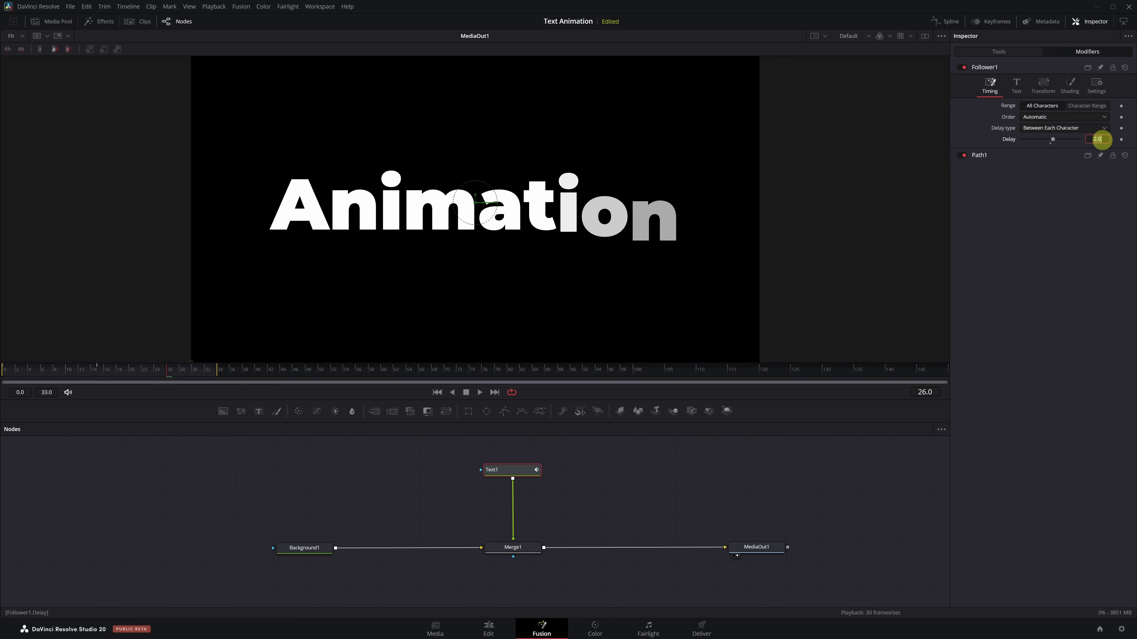
Play back the animation and show all of Text1's animation curves in the Spline editor, fitted to the view
key(space)
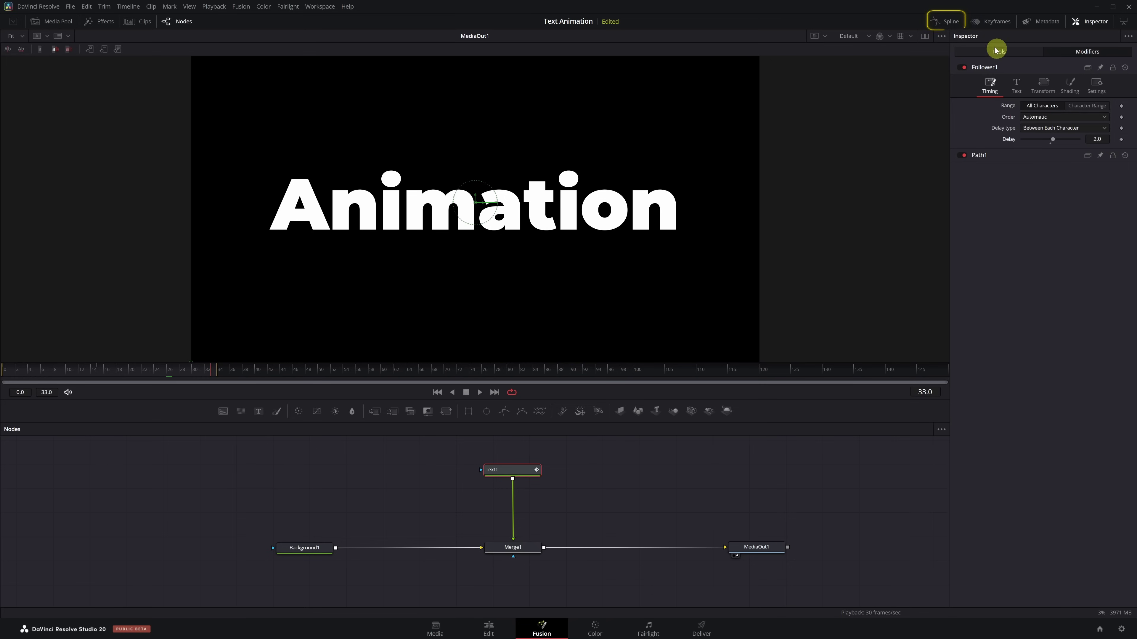
click(950, 23)
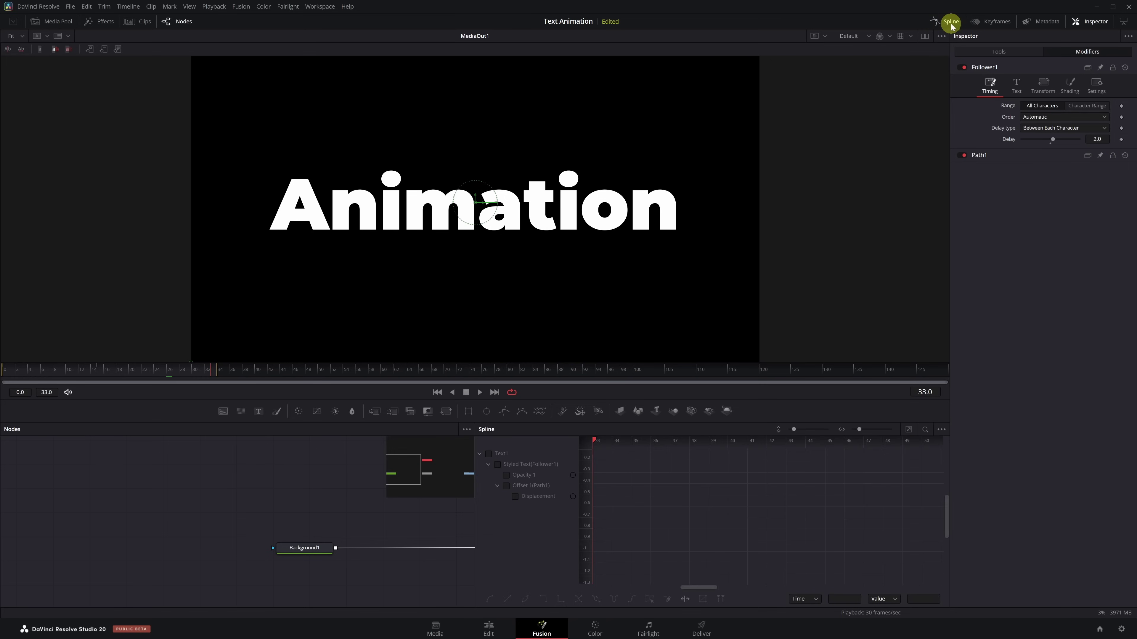
click(489, 454)
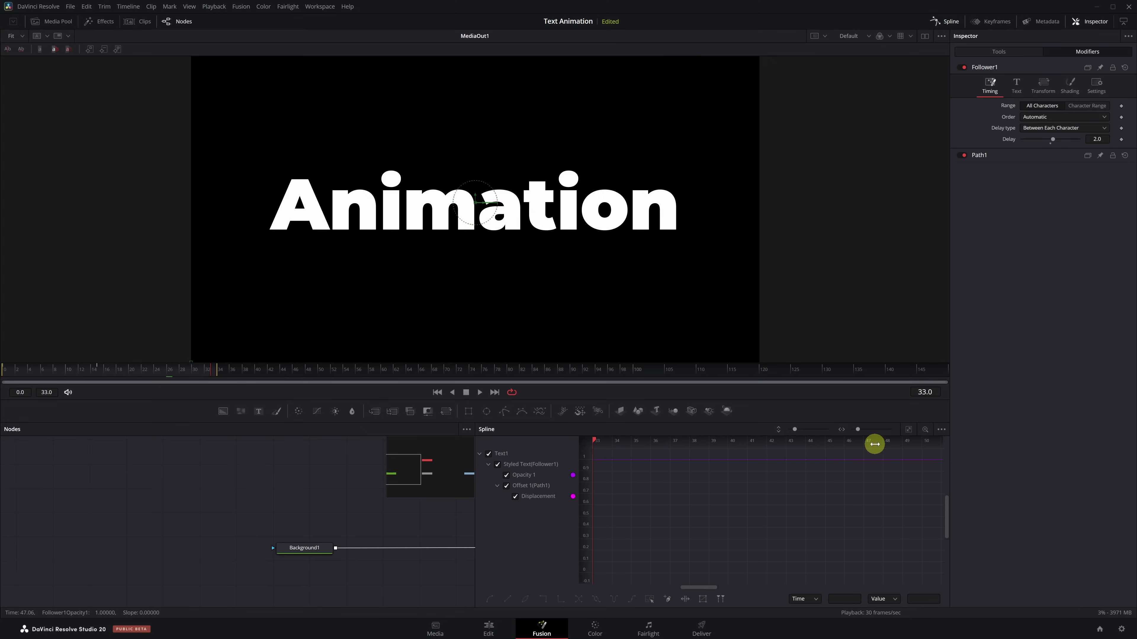
click(908, 431)
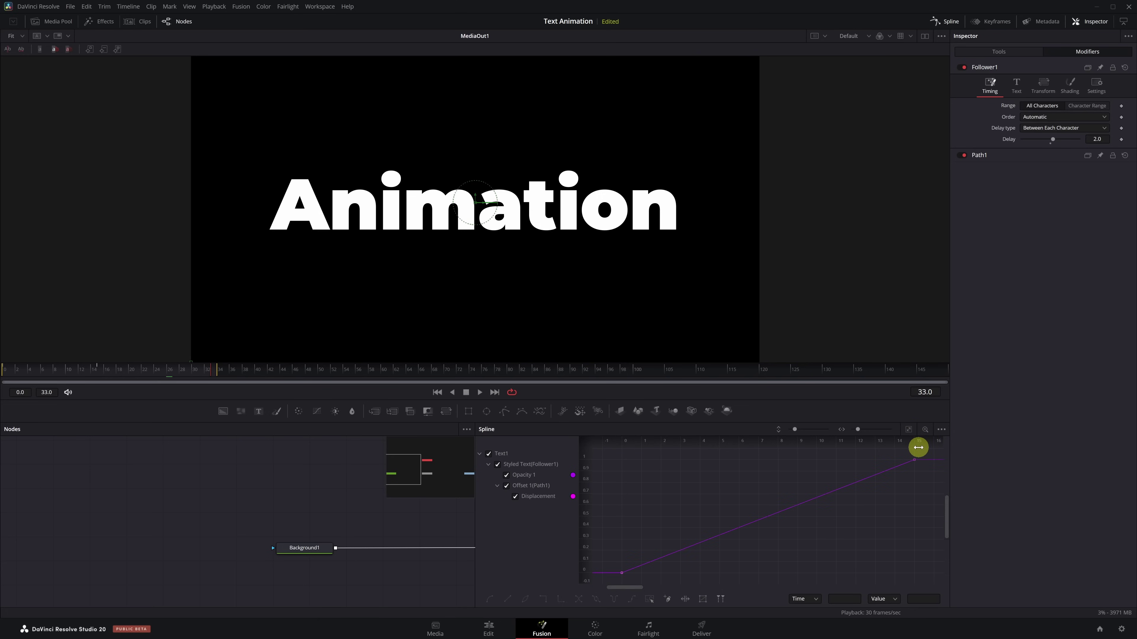
Apply Out Cubic easing to all keyframes of Text1's curves, play back the animation and close the Spline editor
drag(920, 451, 612, 577)
right_click(653, 518)
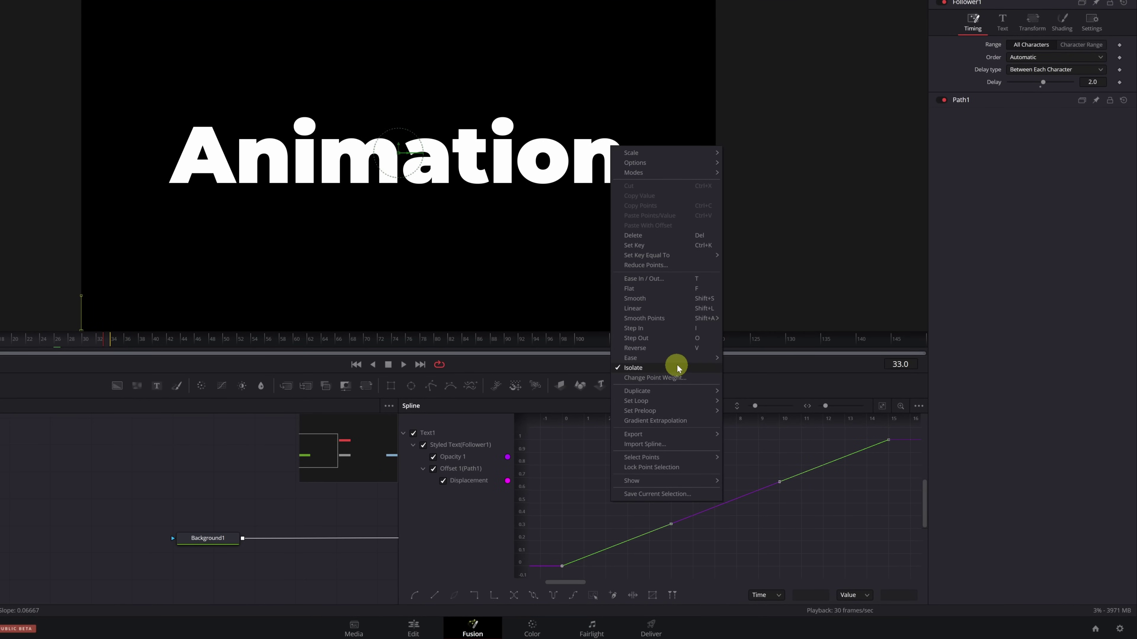
mouse_move(678, 363)
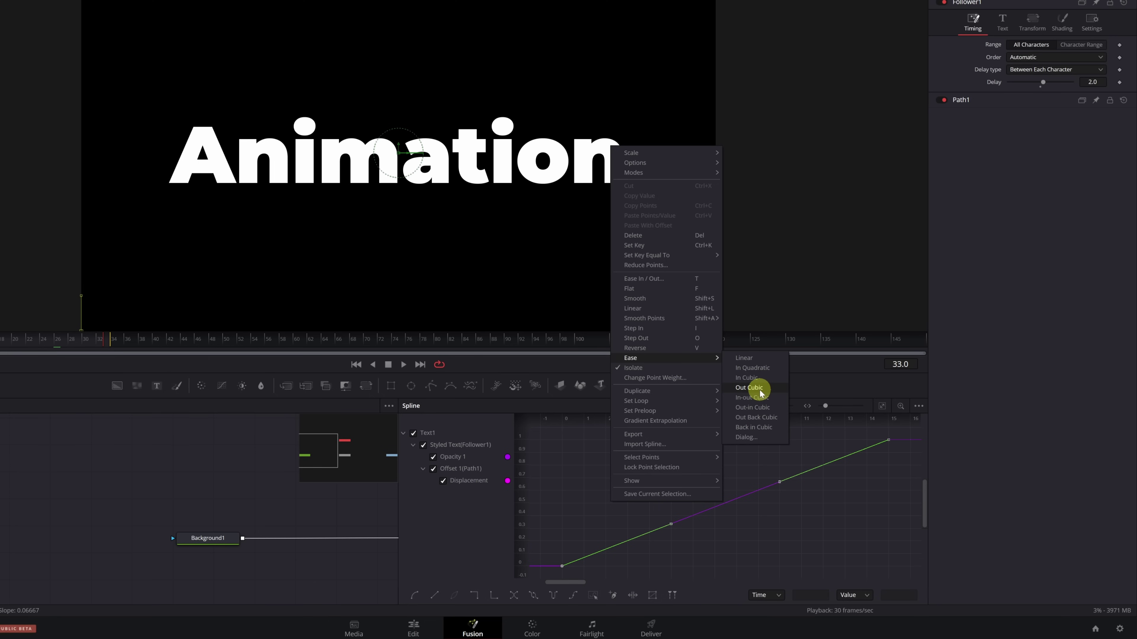
click(760, 389)
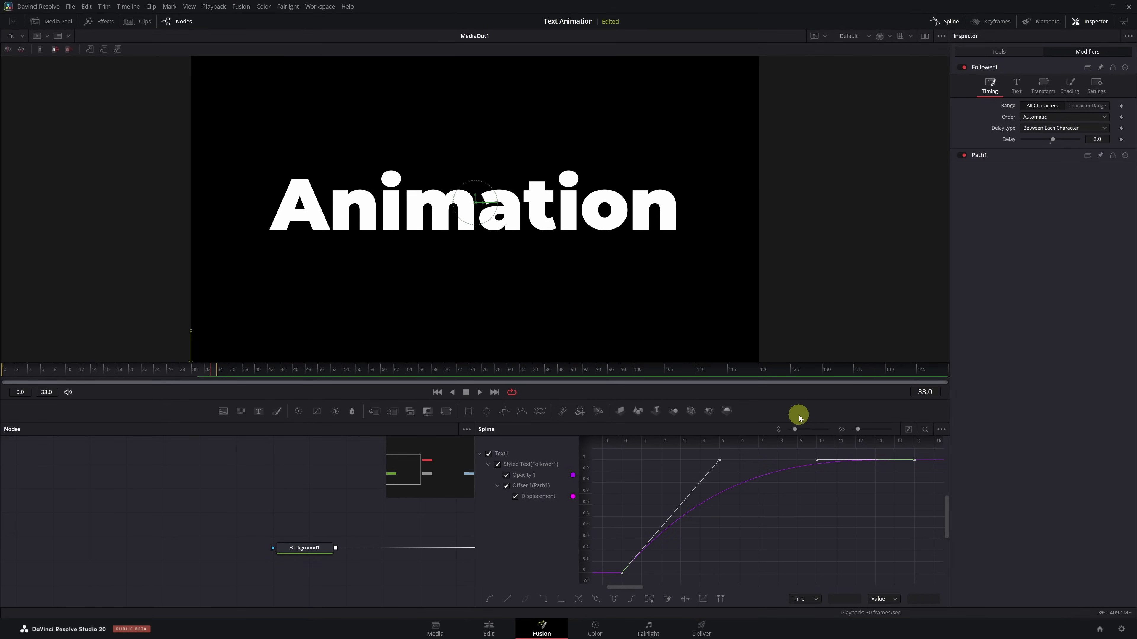
key(space)
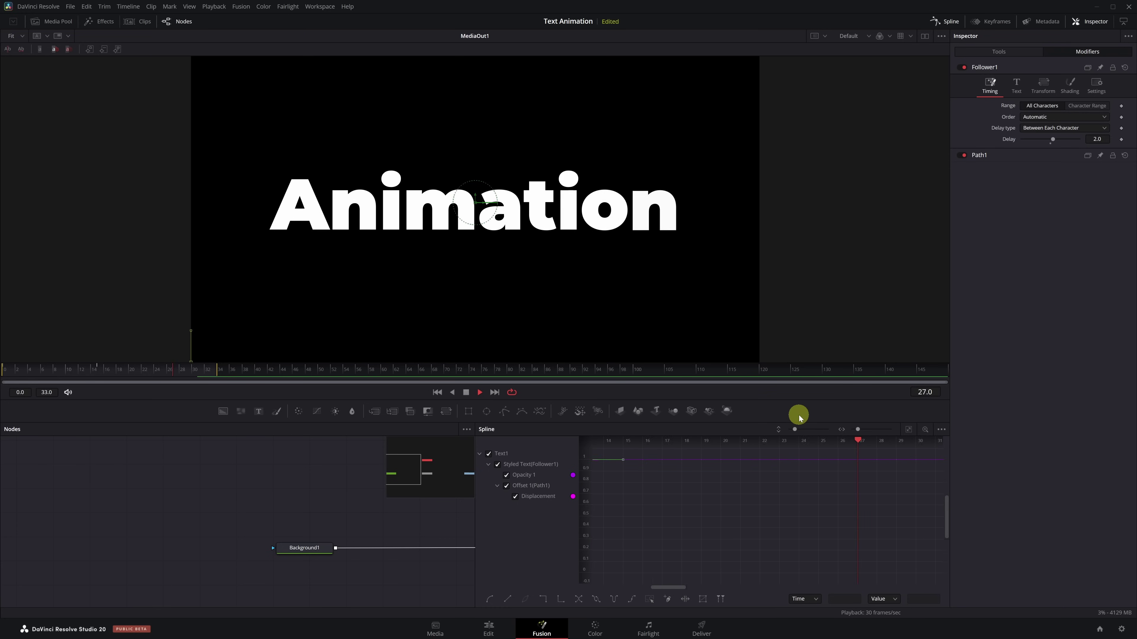
key(space)
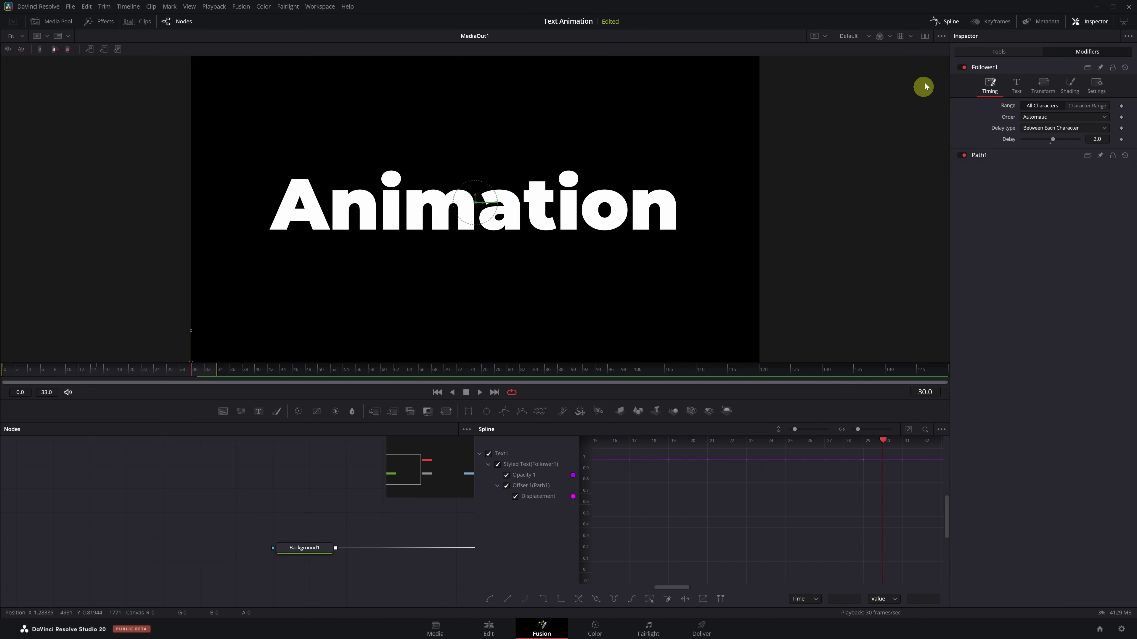
click(940, 25)
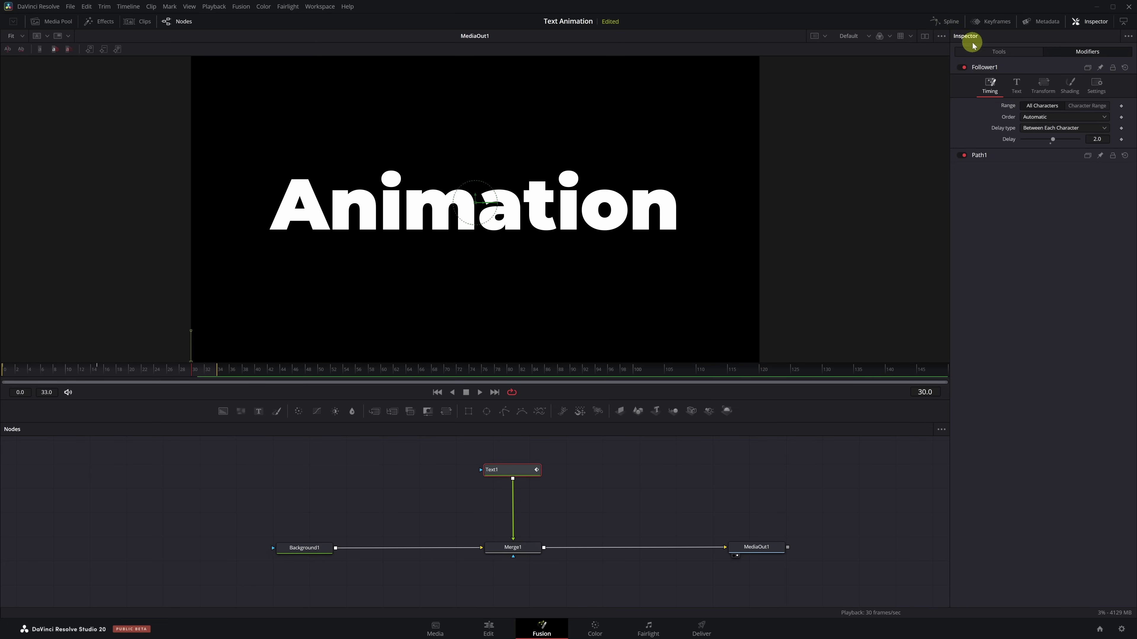
Enable motion blur in Text1's settings with a quality of 10 and play back the animation
click(998, 54)
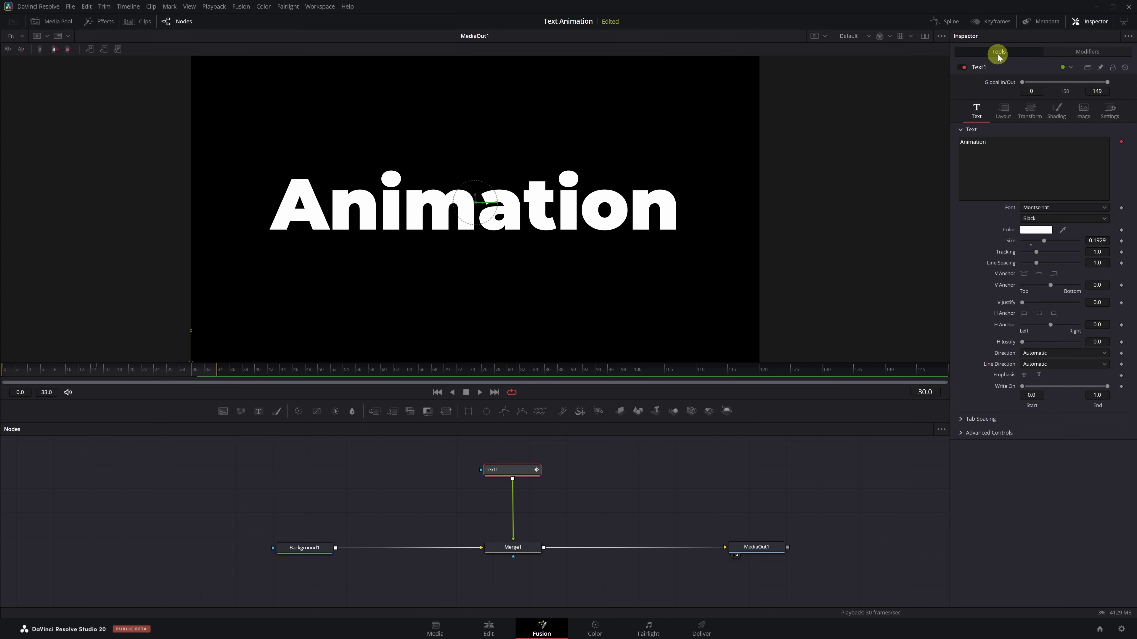
click(1111, 119)
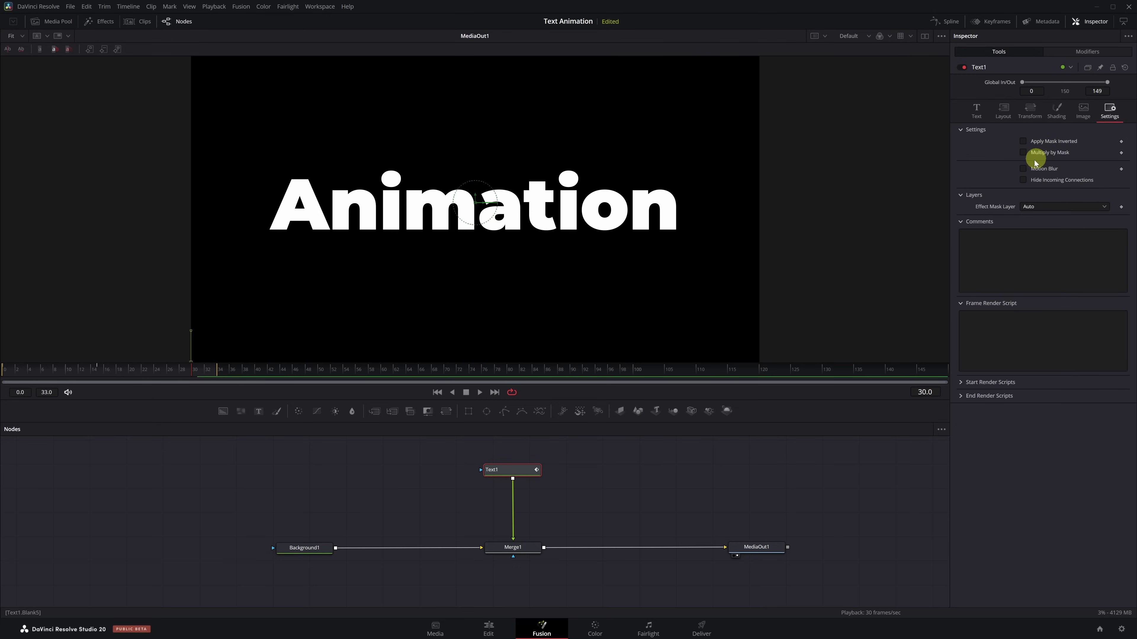
click(1023, 169)
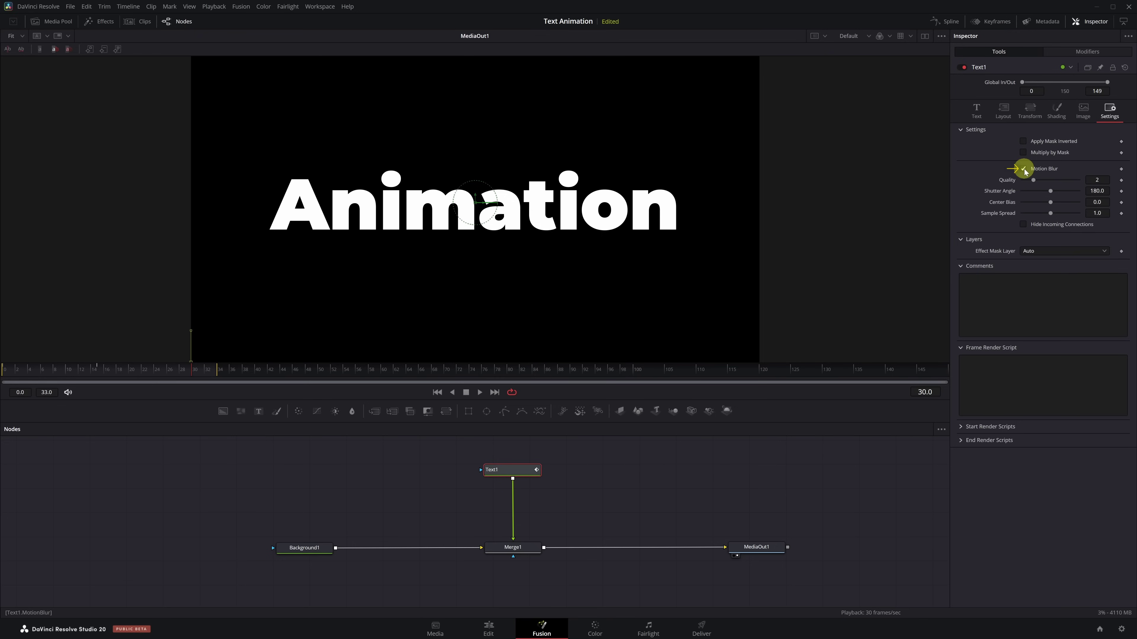
drag(1033, 180, 1083, 184)
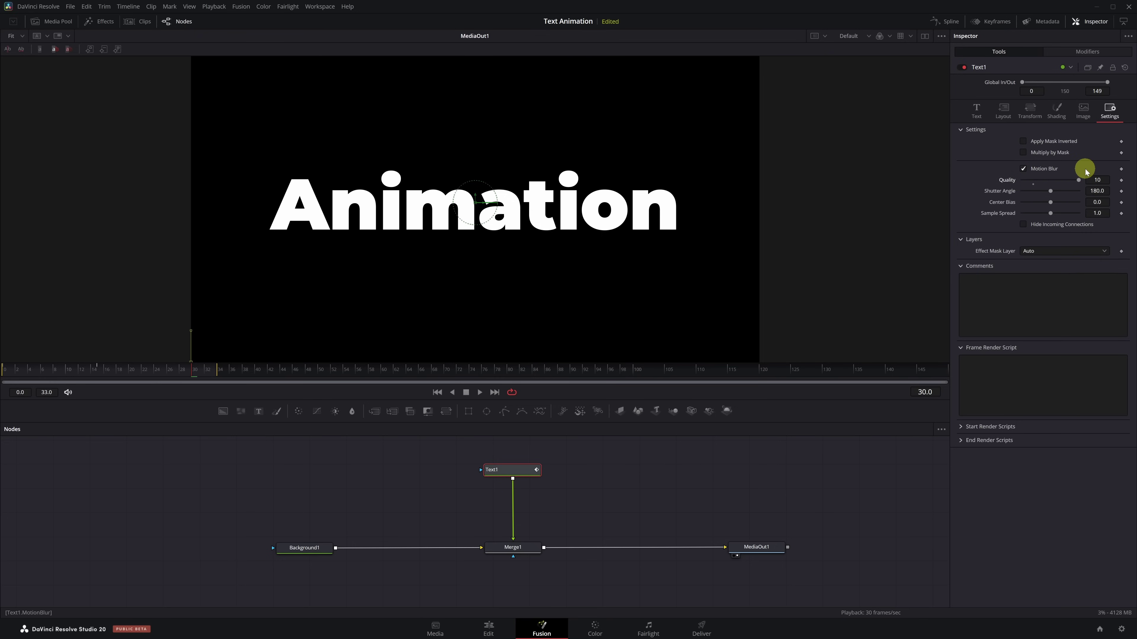
key(space)
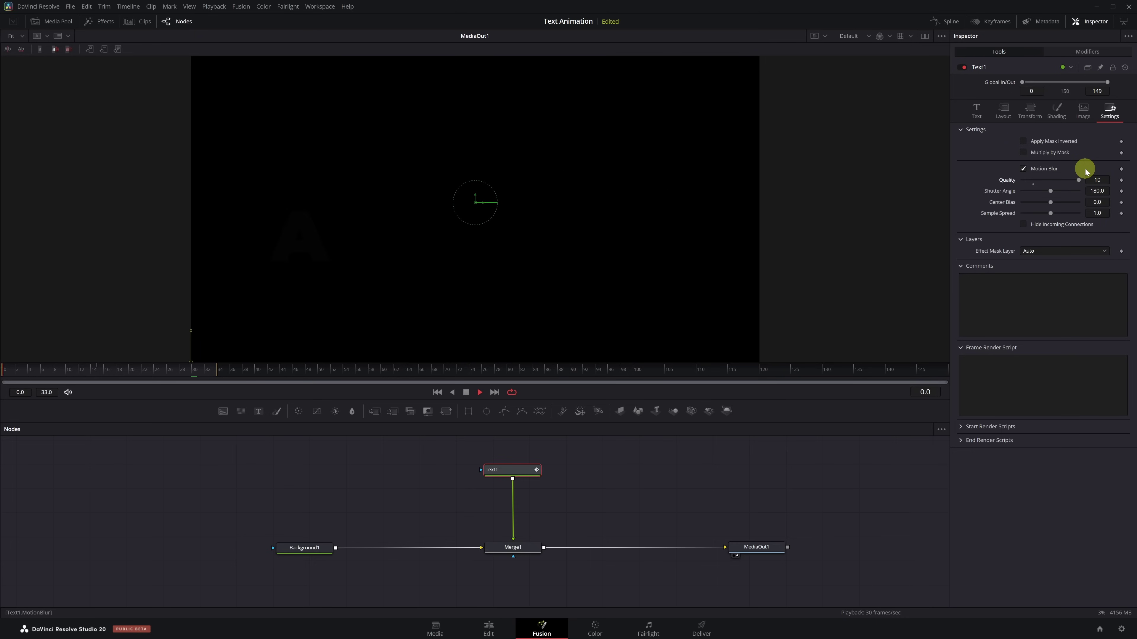
key(space)
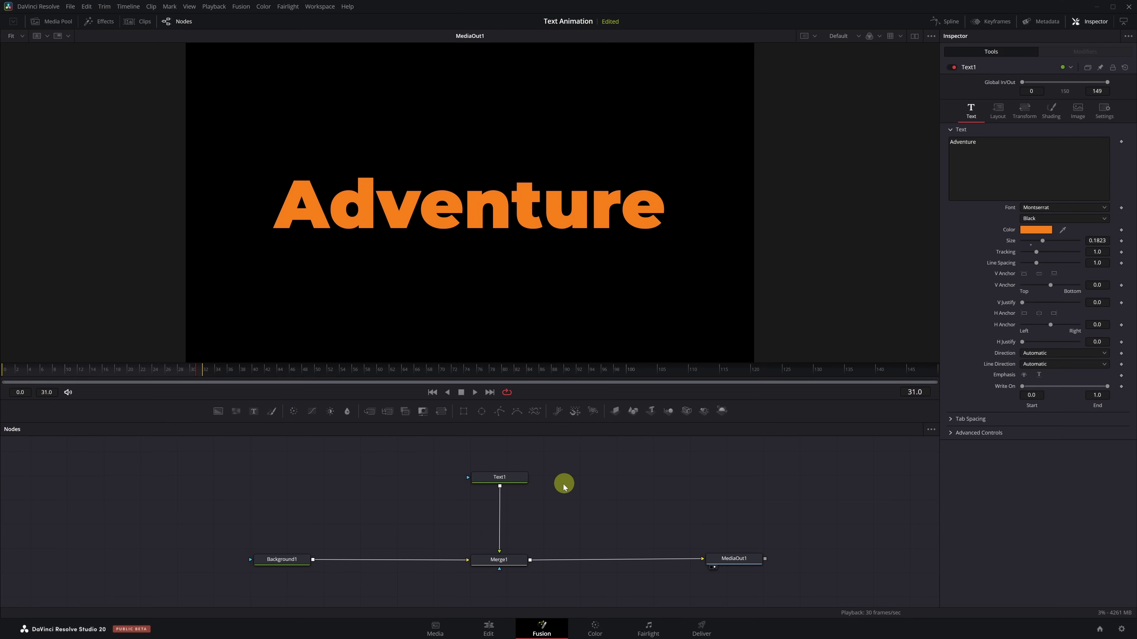
Apply a Follower modifier to the orange "Adventure" text of Text1 and open the modifier's transform settings
click(511, 478)
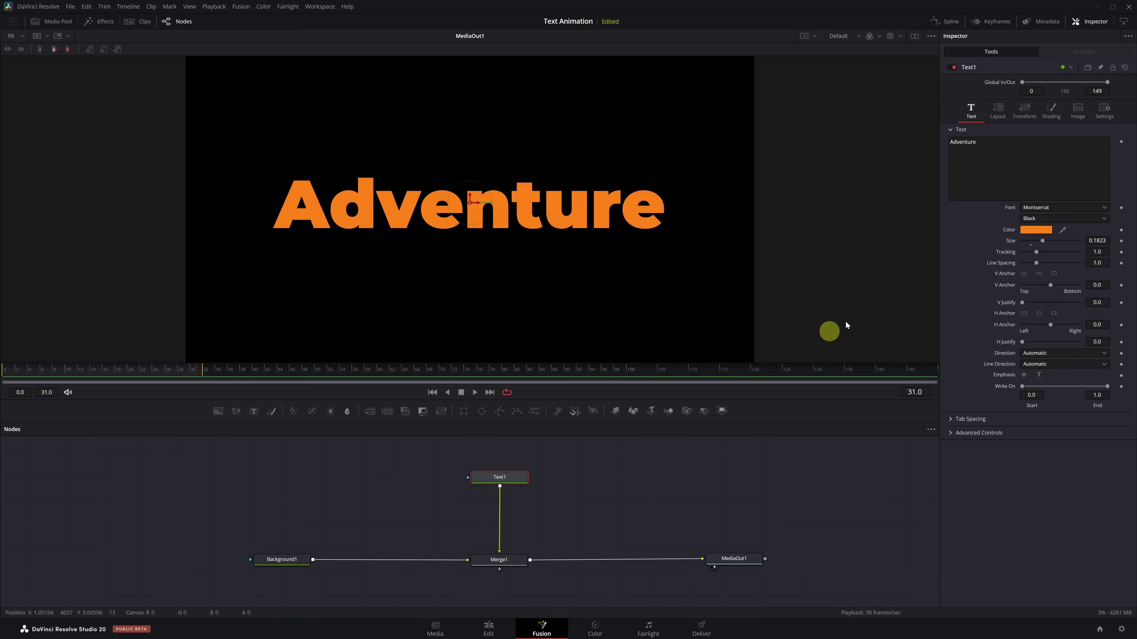
right_click(988, 171)
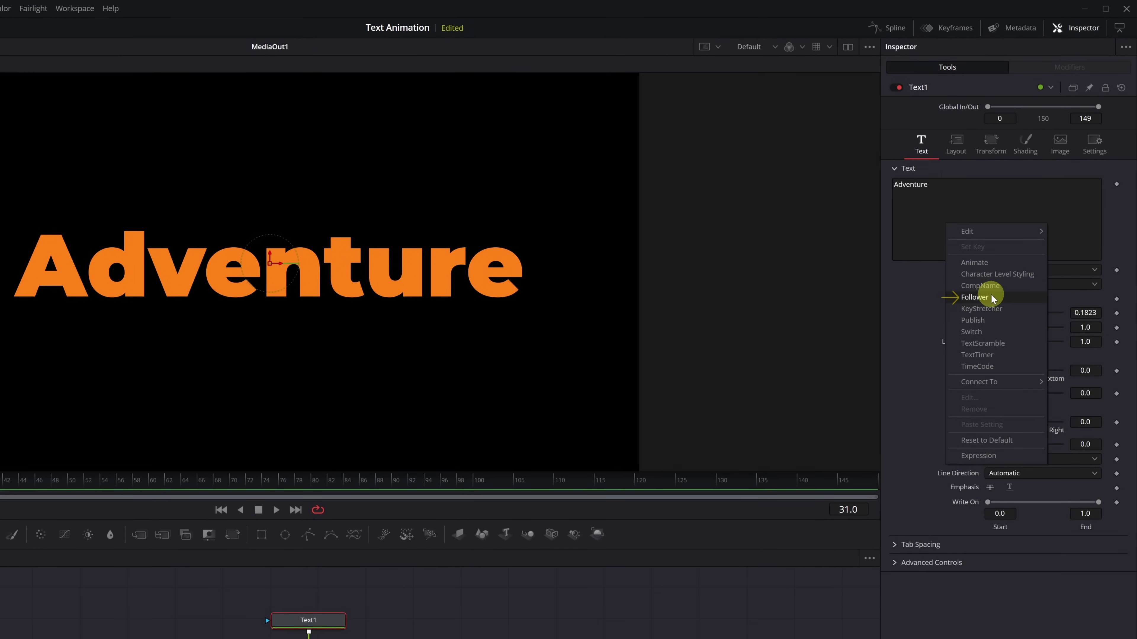
click(992, 296)
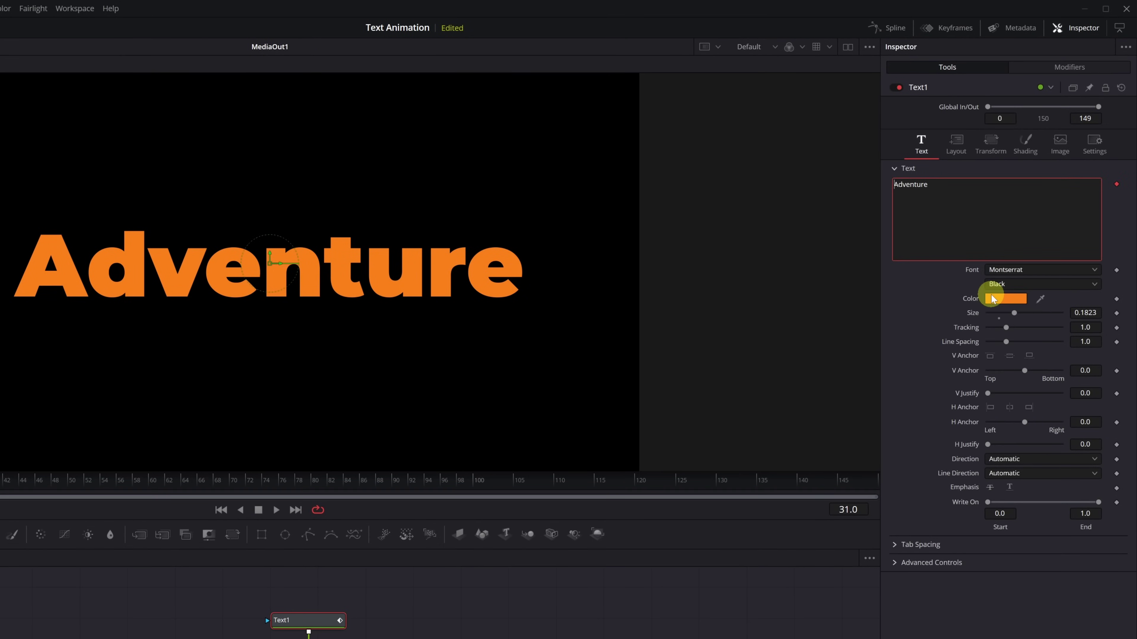
click(1088, 68)
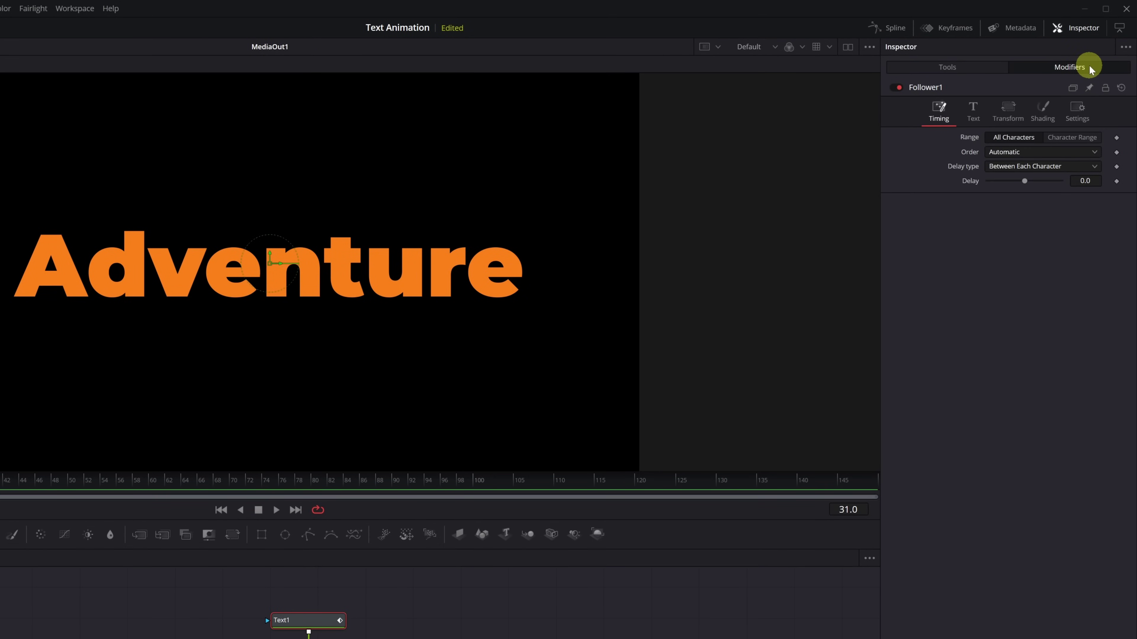
click(1008, 119)
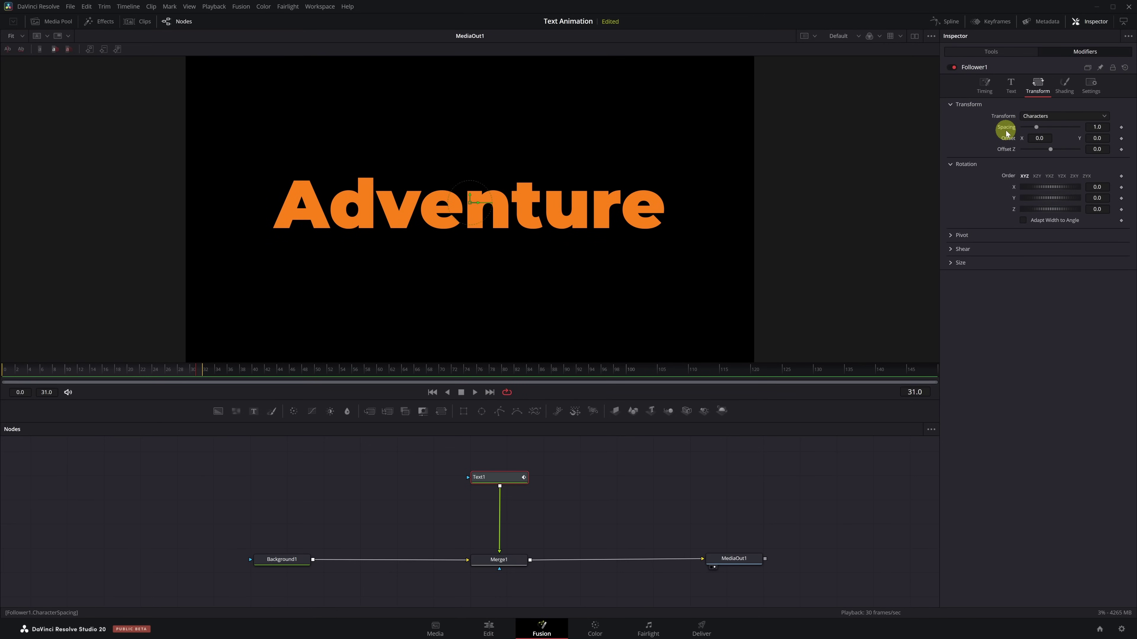
Keyframe the Follower's character spacing at frame 15, set it to 0.6 at frame 0, and play back the animation
click(95, 369)
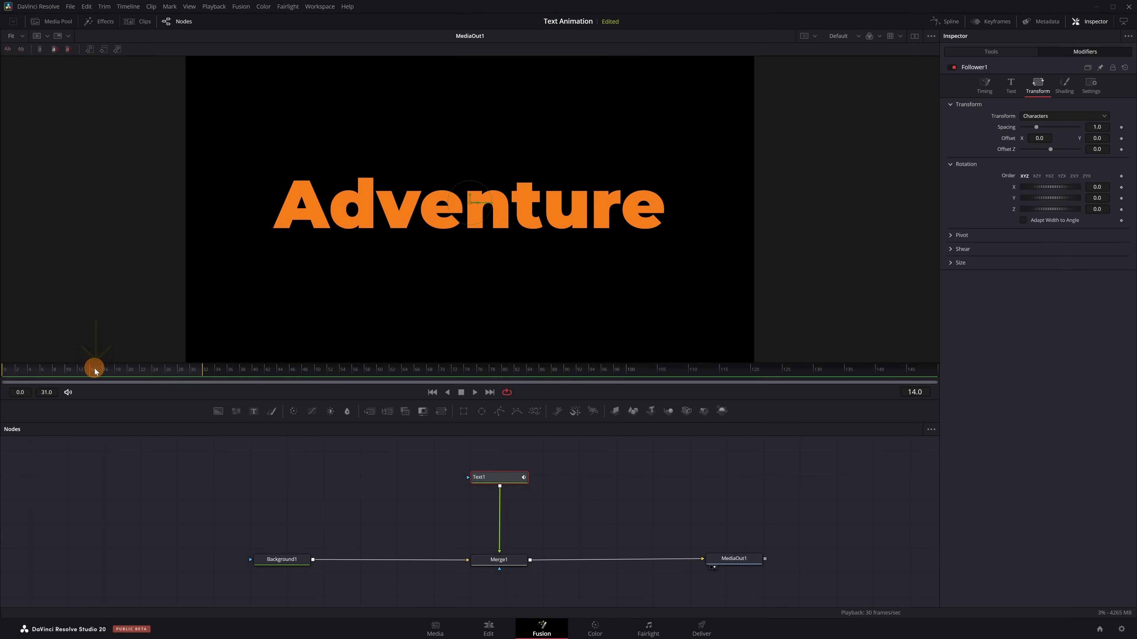
click(97, 370)
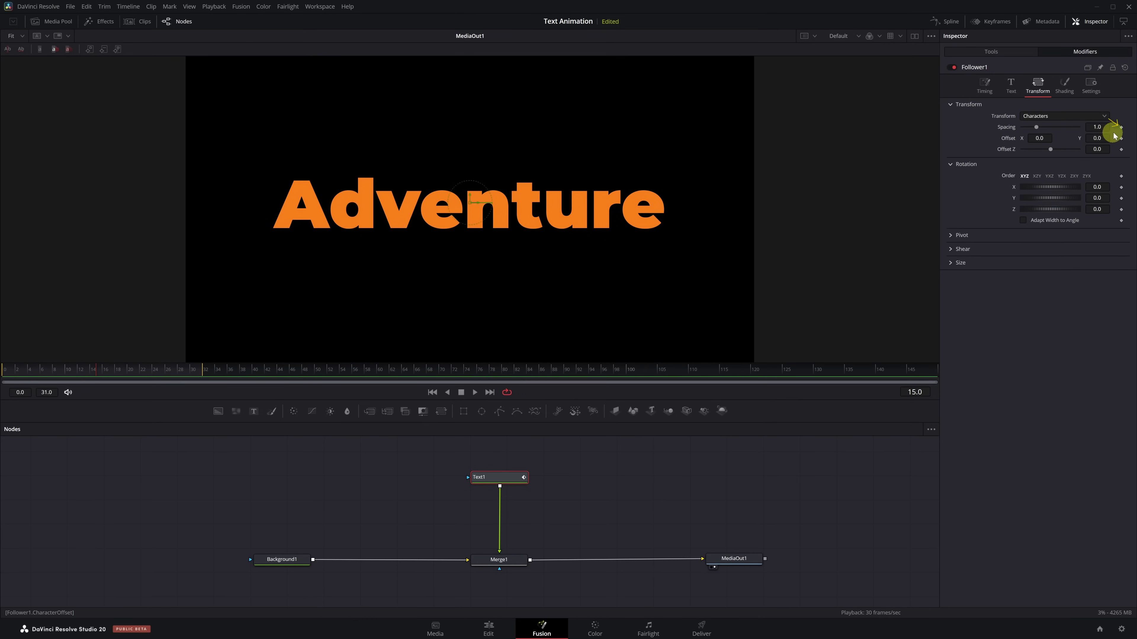
click(1121, 128)
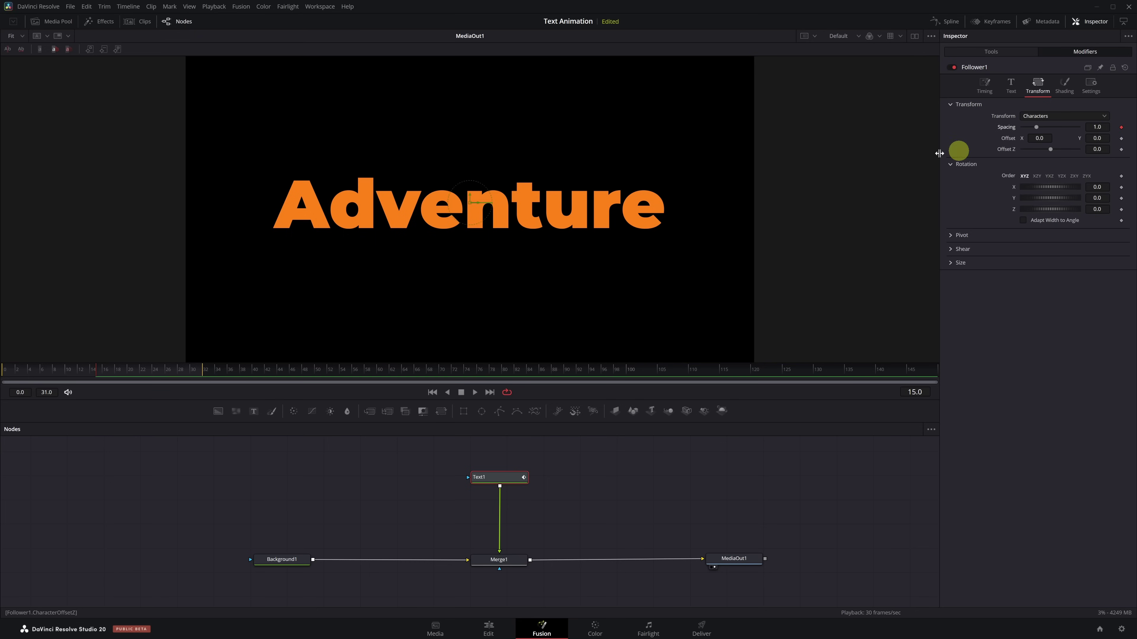
drag(95, 372, 3, 376)
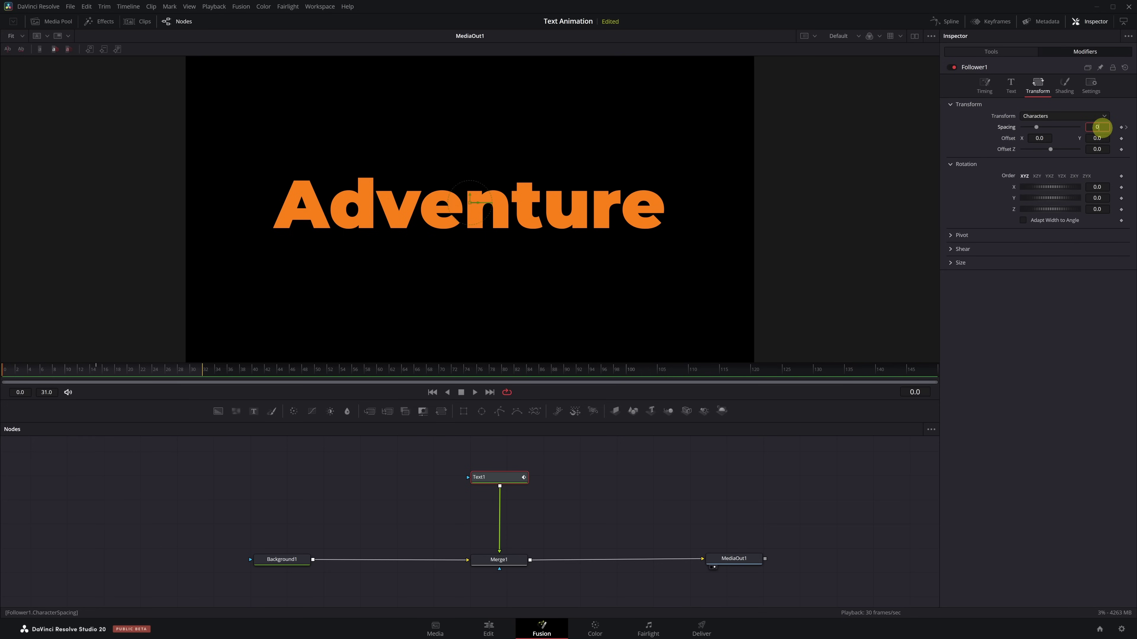
text(6)
key(Tab)
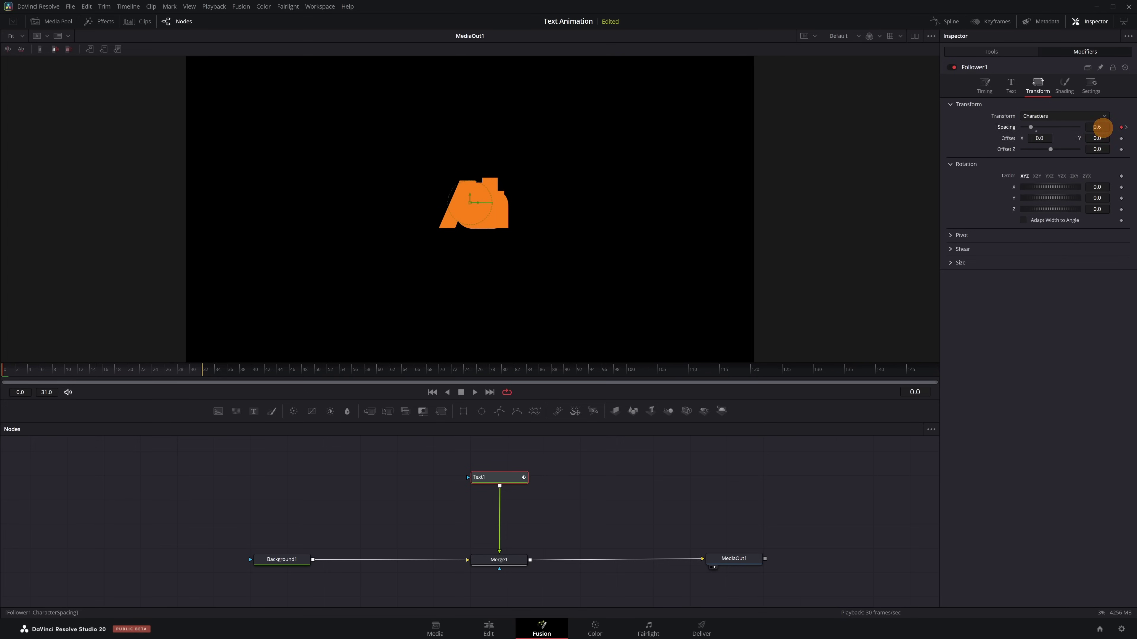
key(space)
key(space)
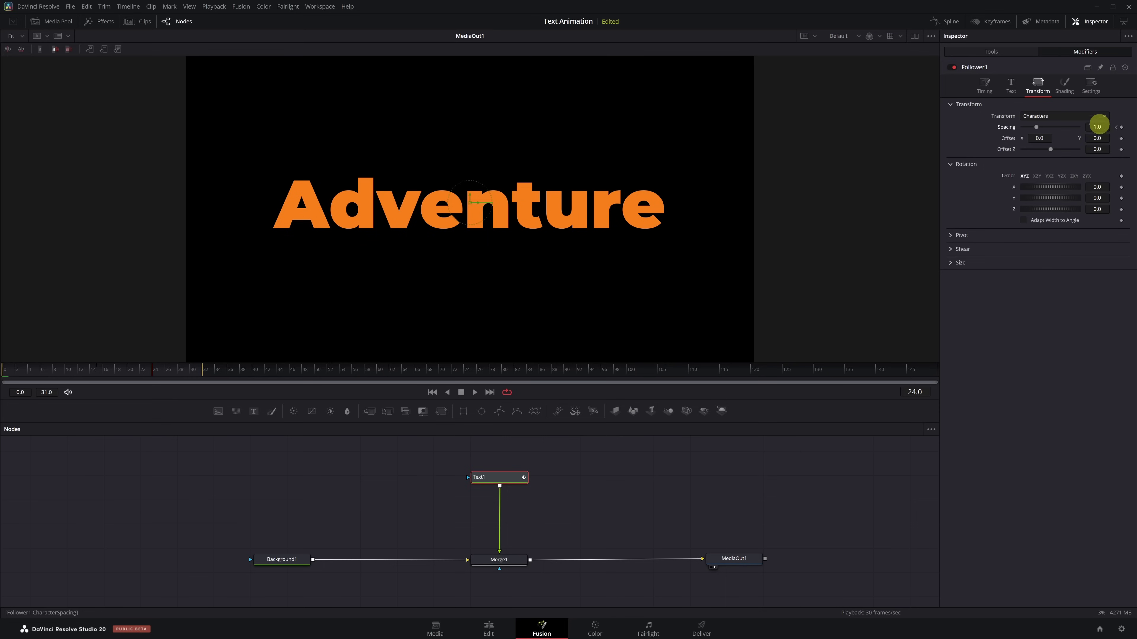
Keyframe the Follower's shading opacity at frame 15, set it to 0 at frame 0, and play back the animation
click(1066, 94)
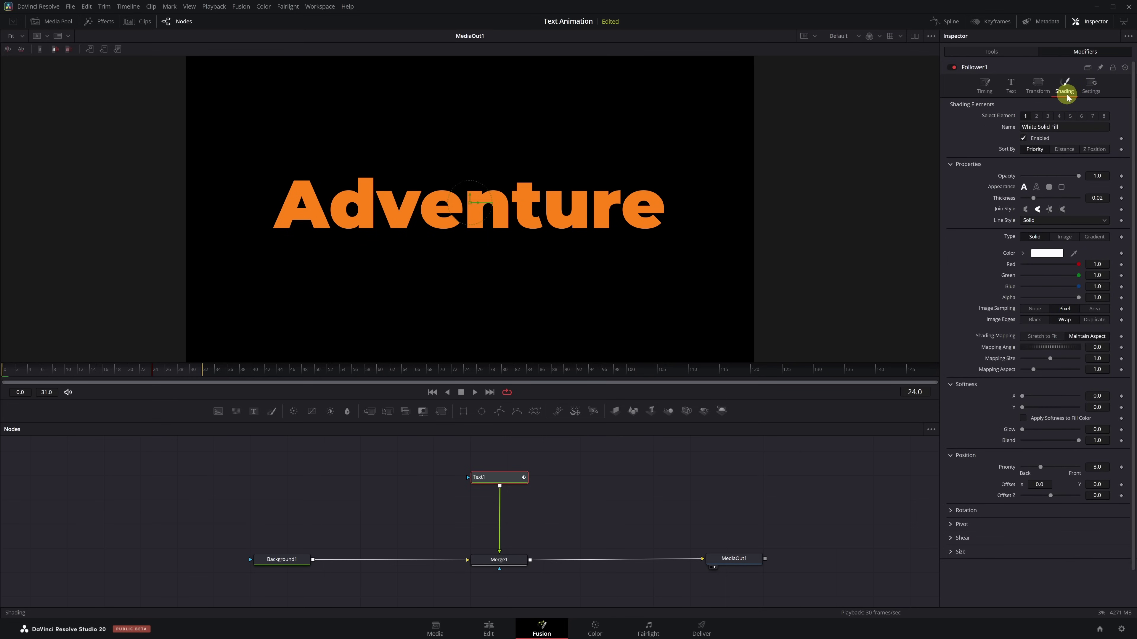
click(97, 371)
click(1121, 176)
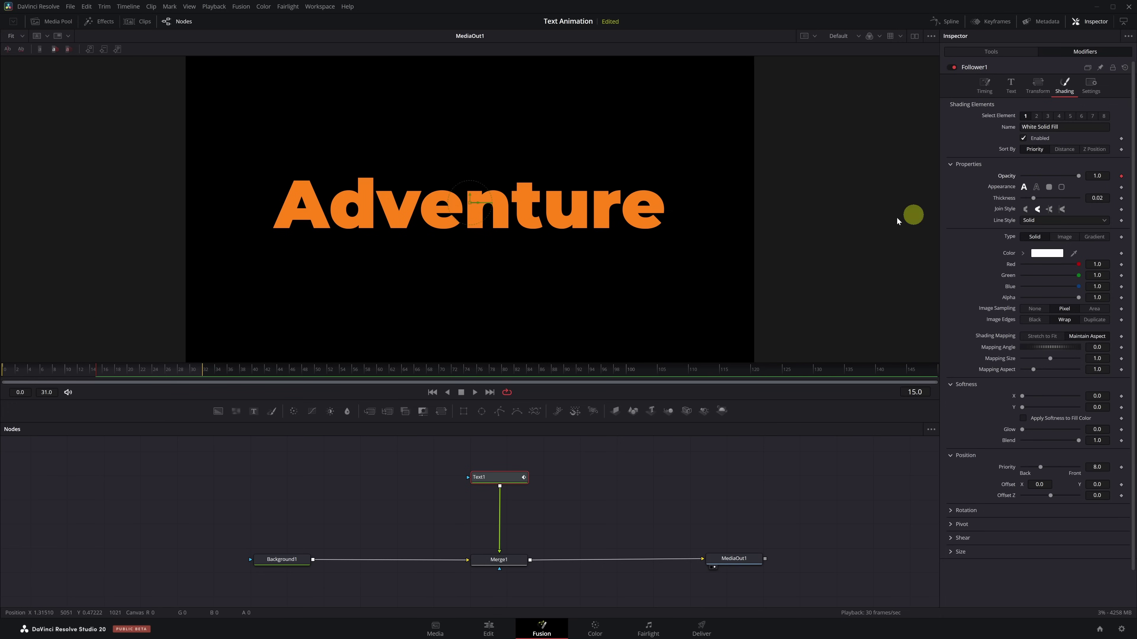
drag(23, 376, 5, 369)
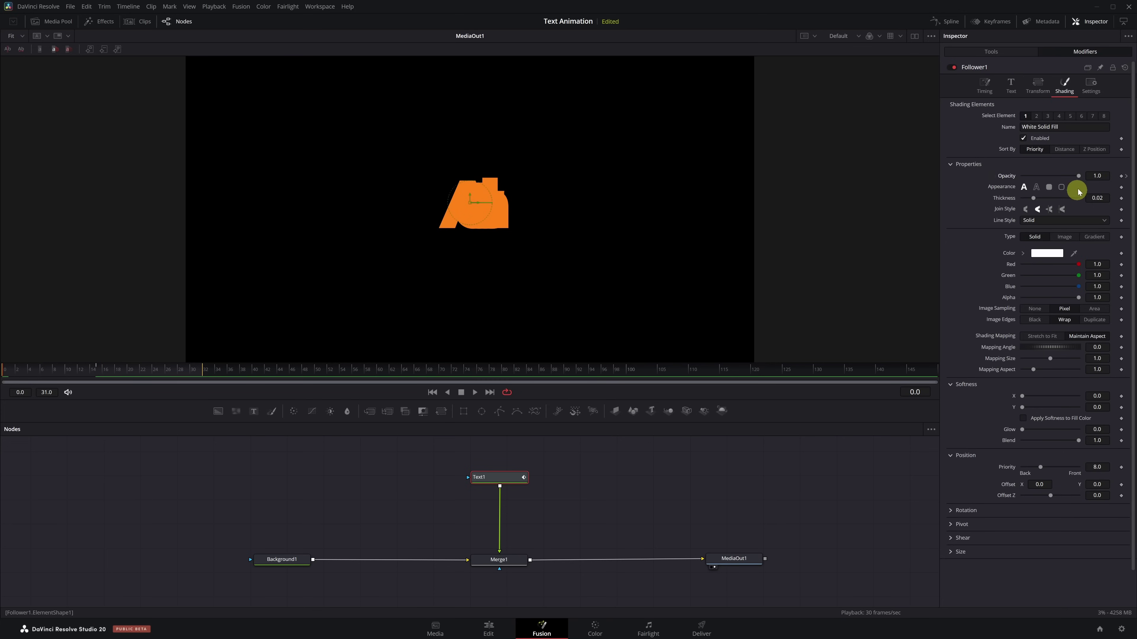
drag(1078, 177, 1013, 178)
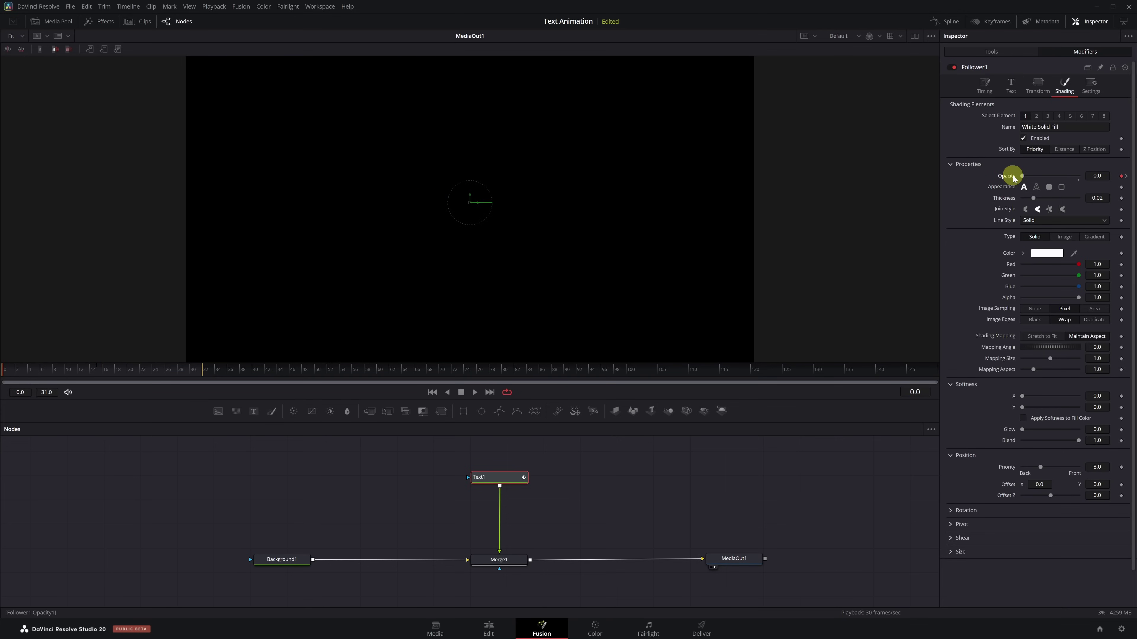
key(space)
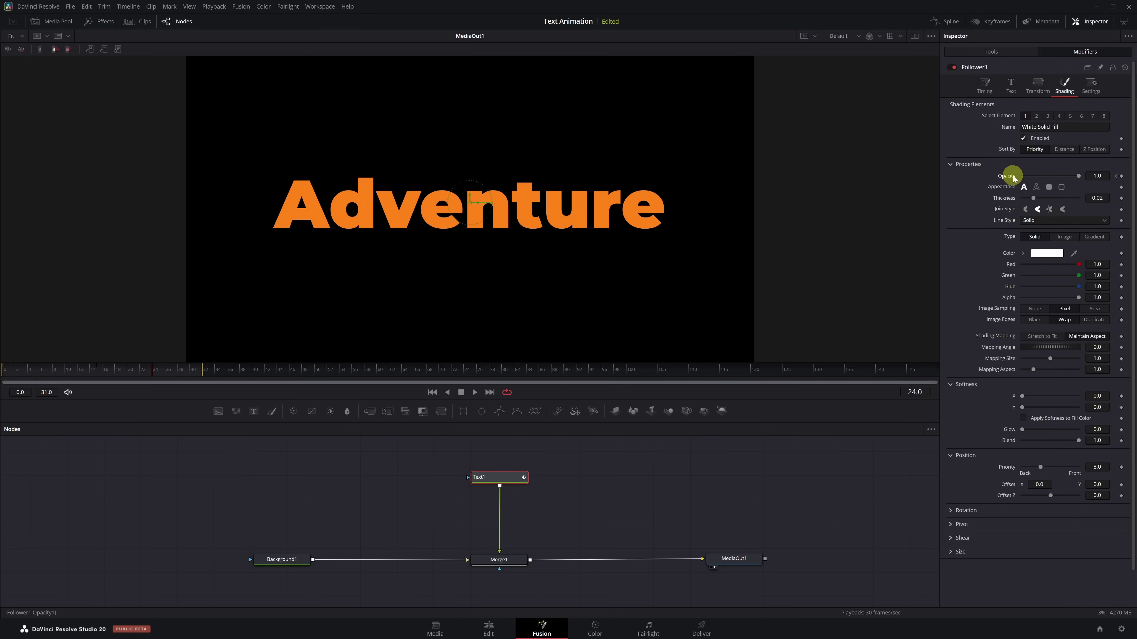
Set the Follower's delay between each character to 2 for the "Adventure" text and play back the animation
click(985, 85)
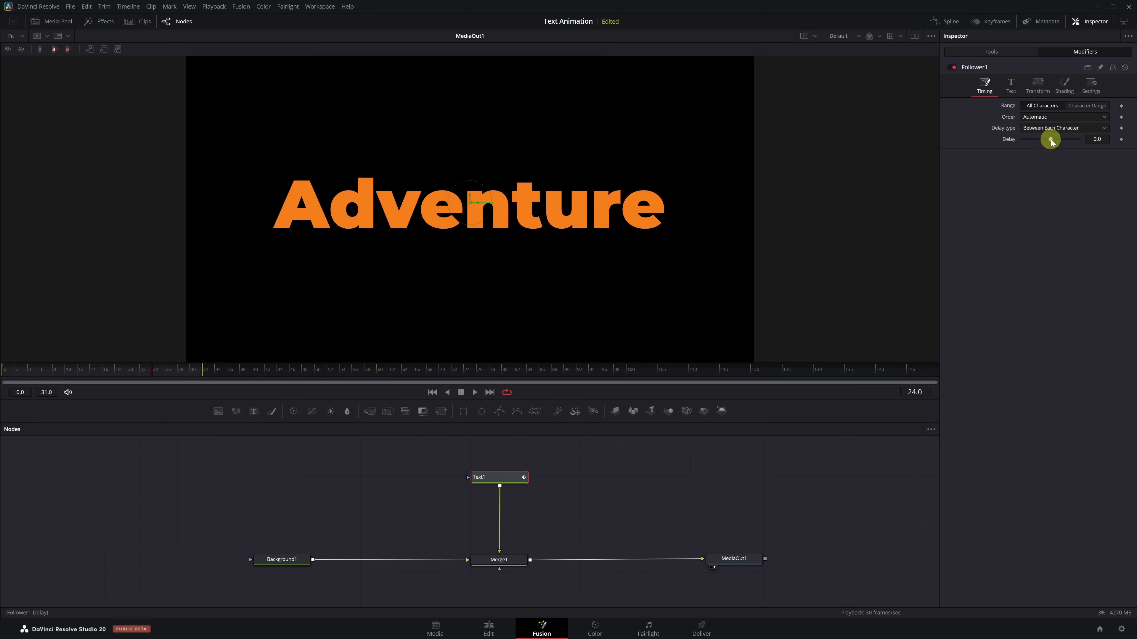
drag(1050, 139, 1054, 144)
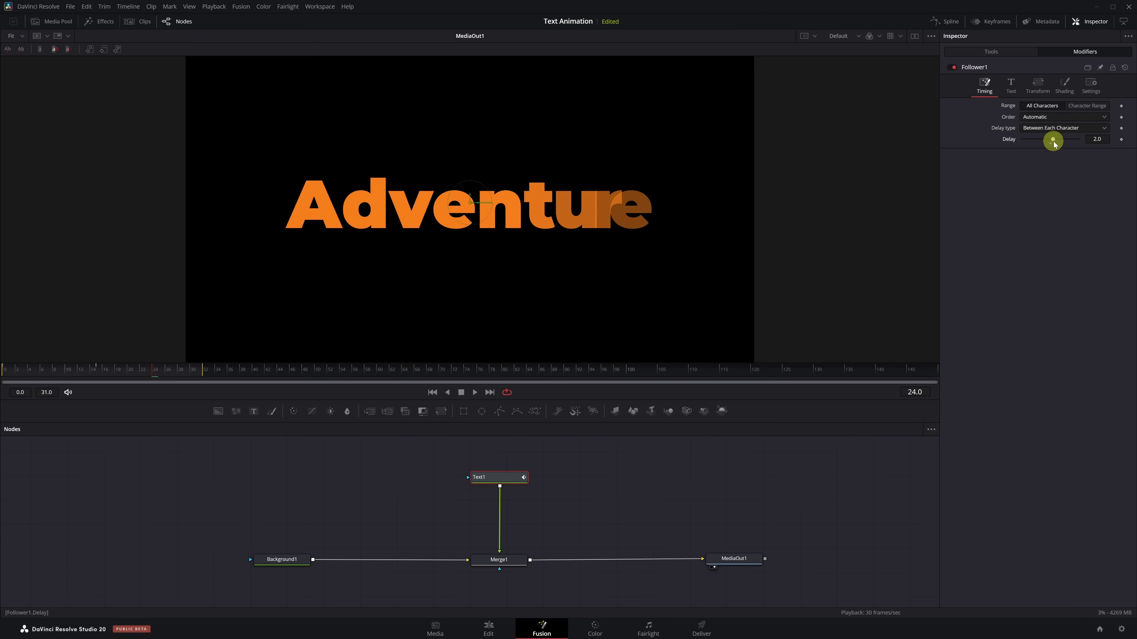
key(space)
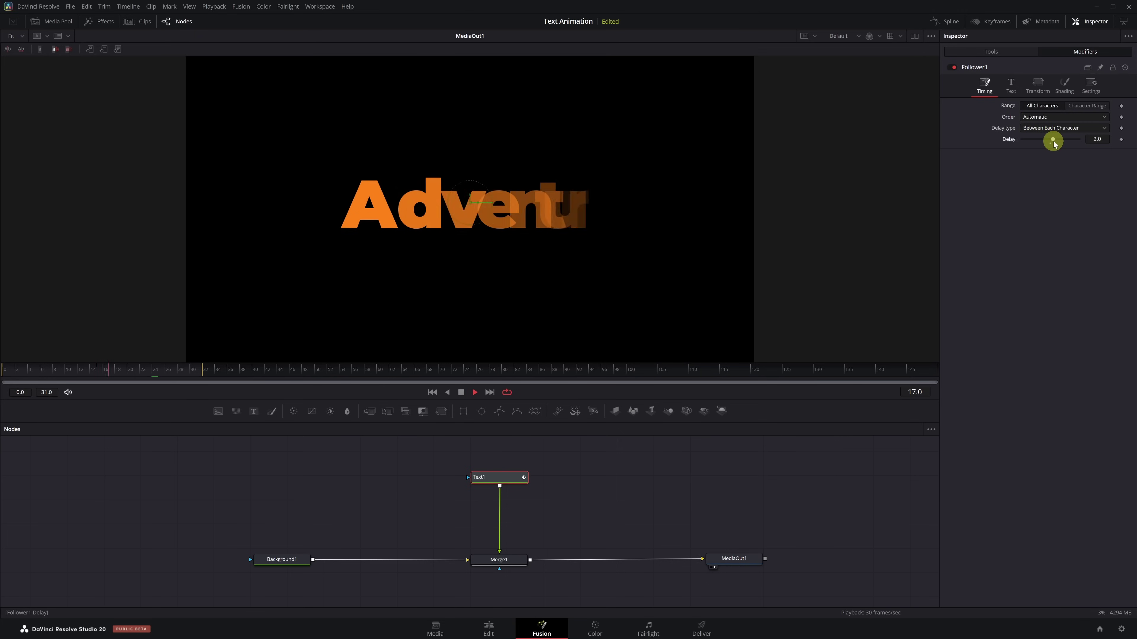
Apply Out Cubic easing to the character spacing and opacity keyframes of the "Adventure" Follower and play back the animation
key(space)
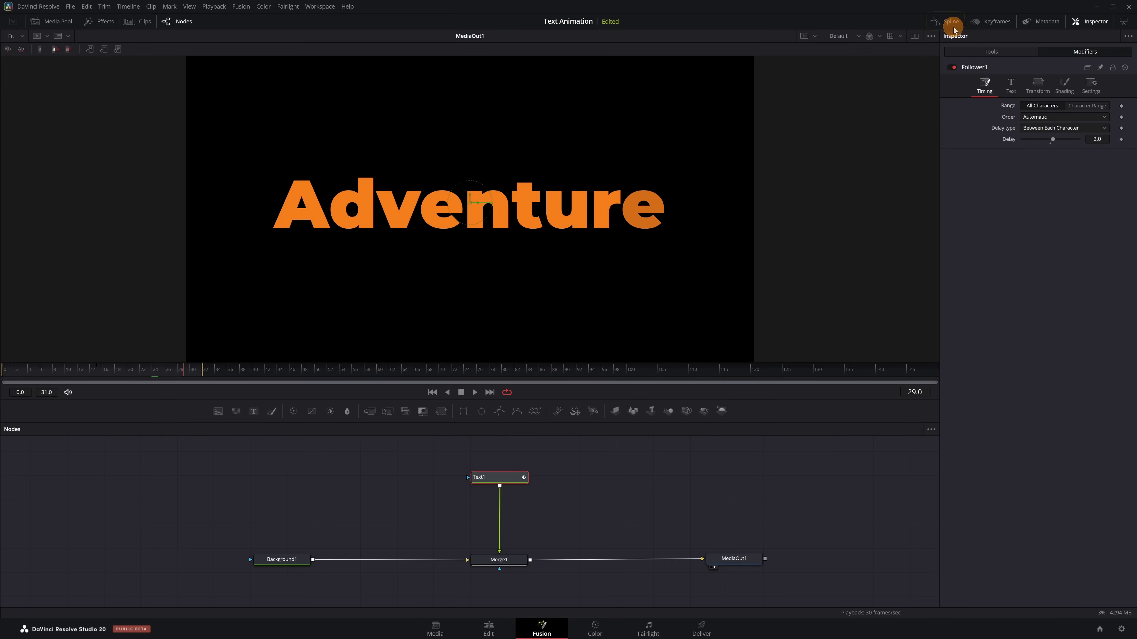
click(945, 21)
click(484, 454)
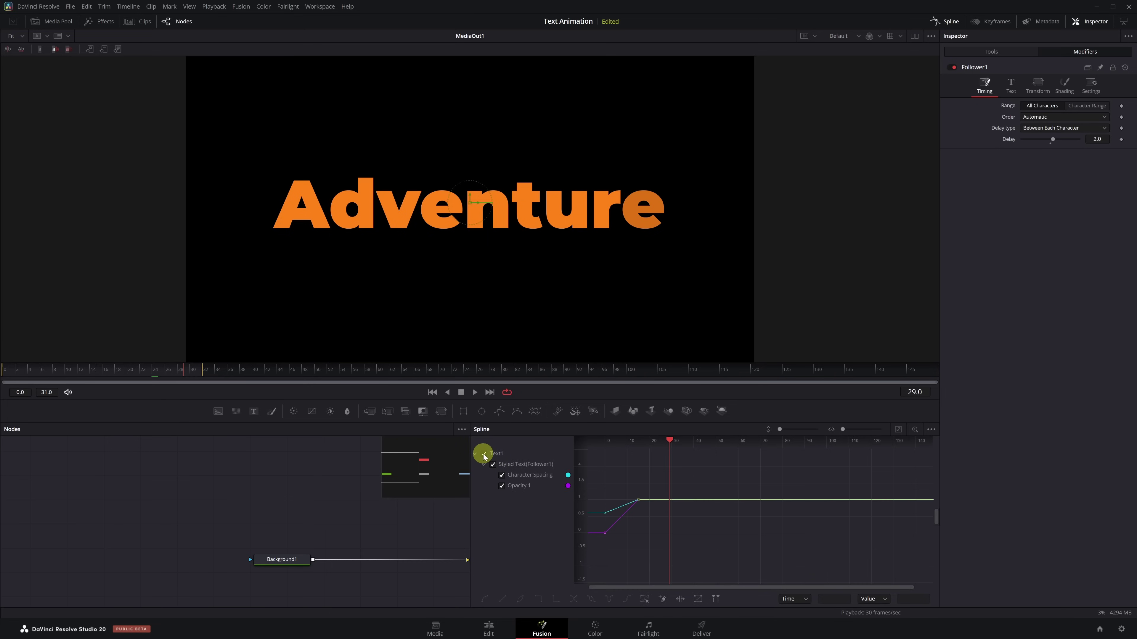
click(898, 429)
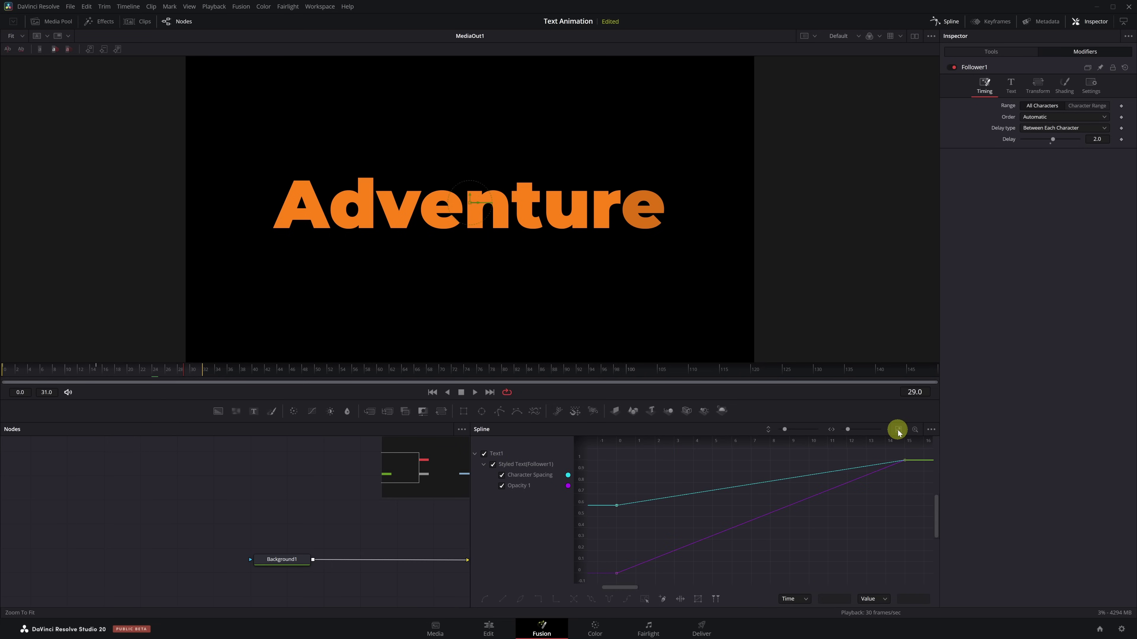
drag(906, 451, 590, 581)
right_click(644, 537)
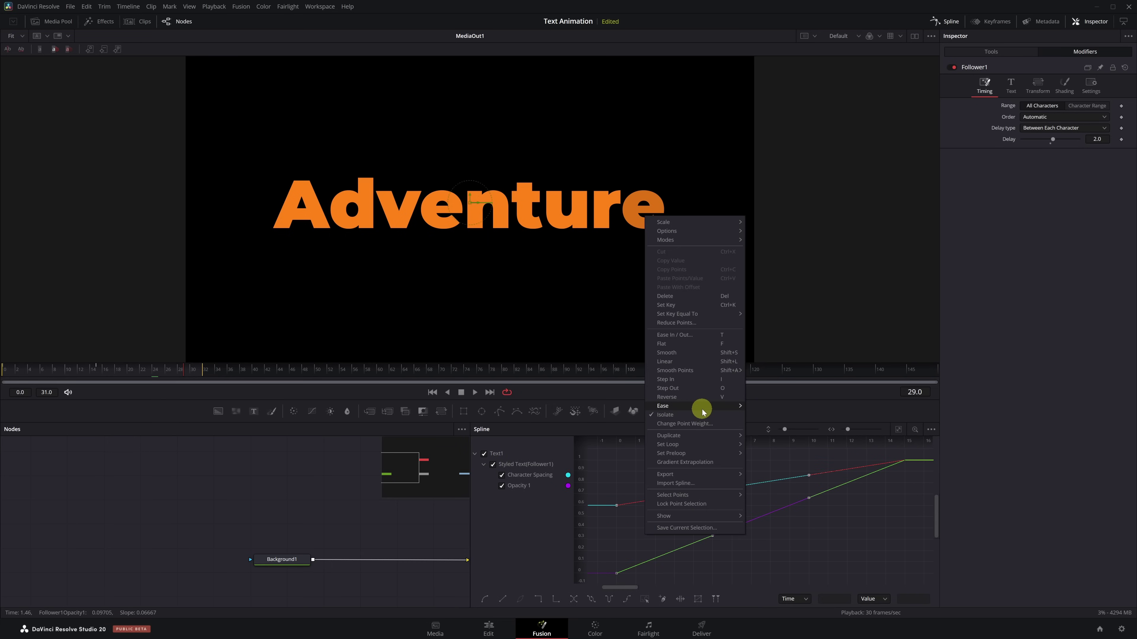
mouse_move(711, 408)
click(776, 432)
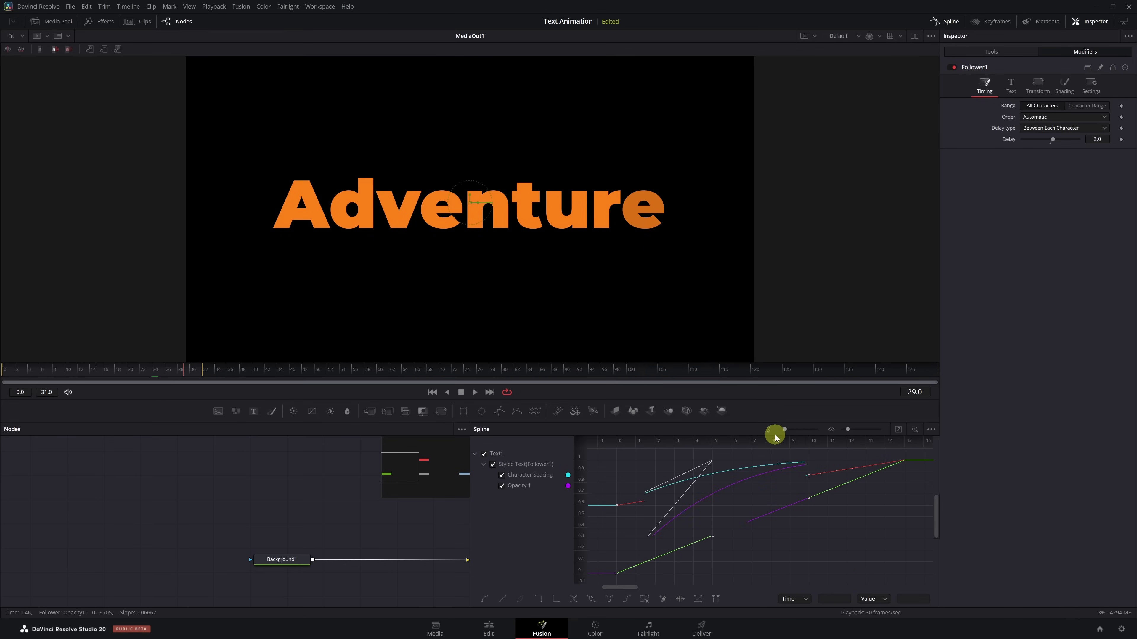
key(space)
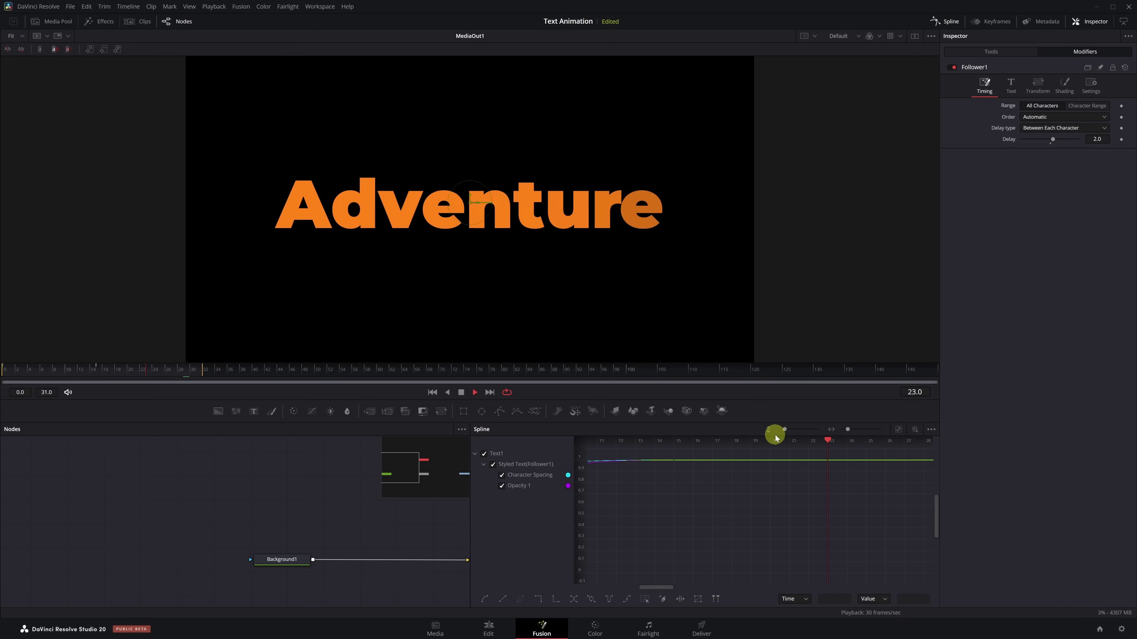
key(space)
Enable motion blur on the "Adventure" Text1 node with quality 10 and play back the animation
click(991, 52)
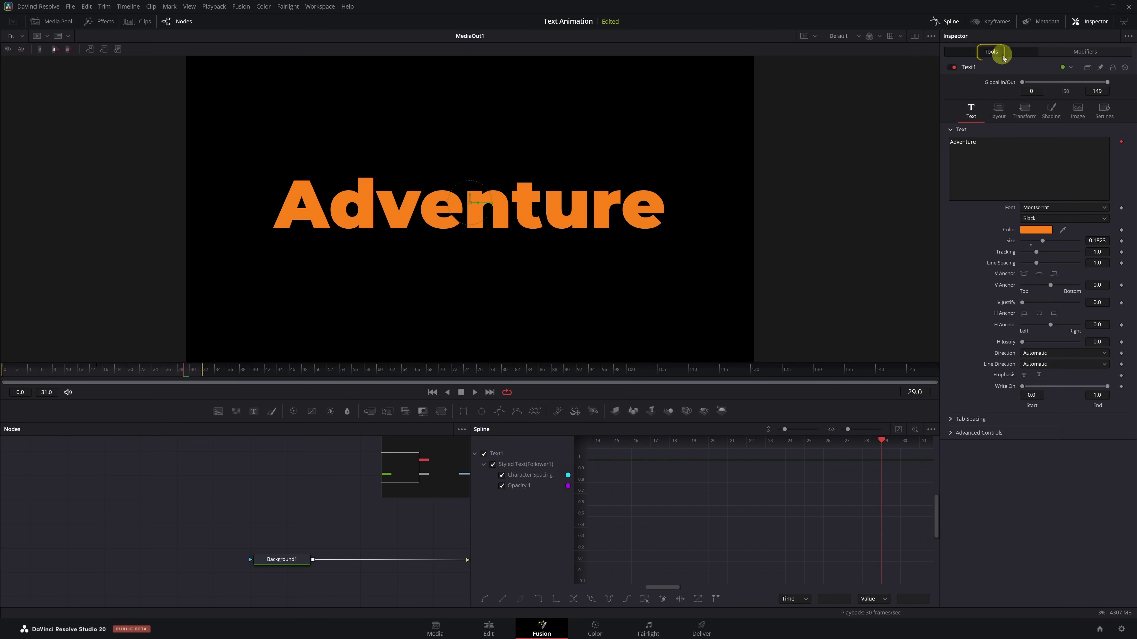
click(1103, 110)
click(1022, 168)
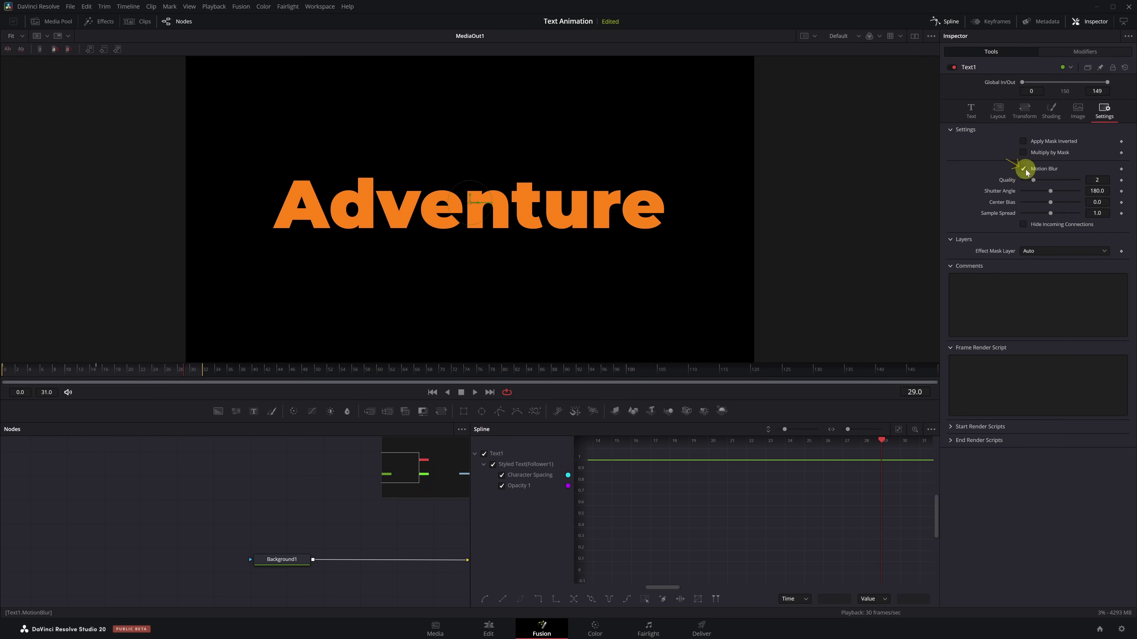
drag(1031, 182, 1070, 184)
key(space)
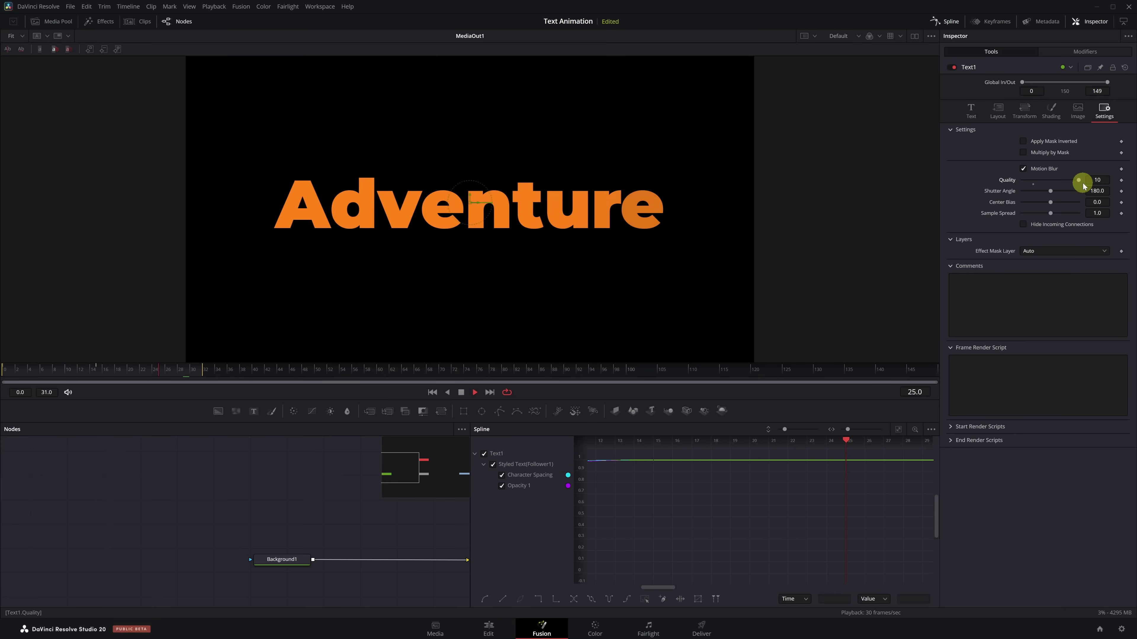
key(space)
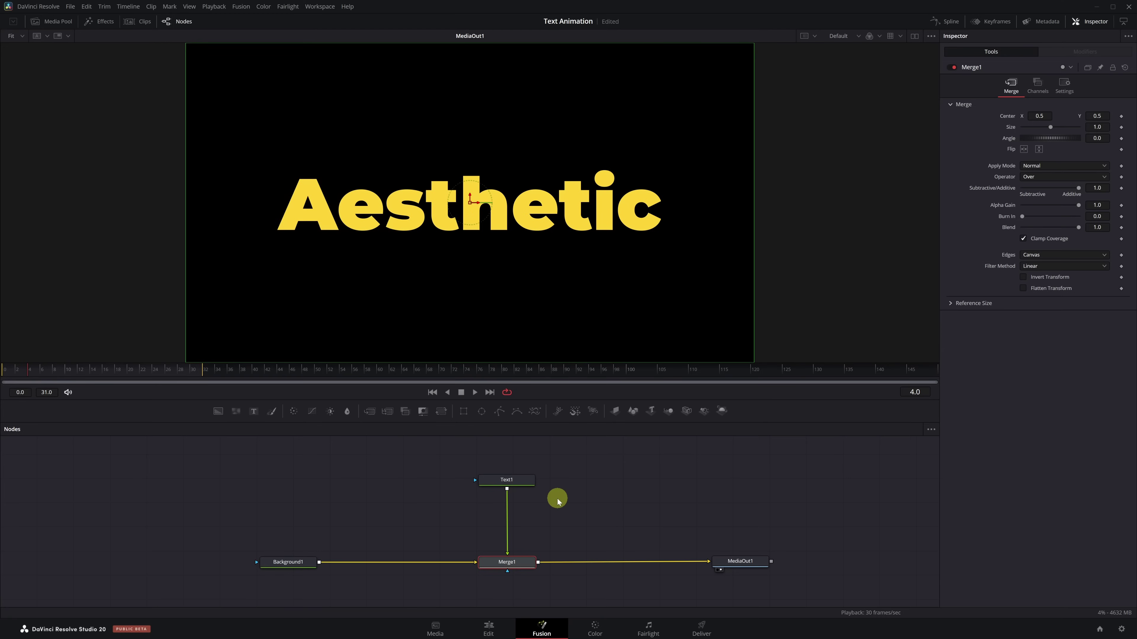
Apply a Follower modifier to the yellow "Aesthetic" text of Text1 and open the modifier's shading settings
click(519, 486)
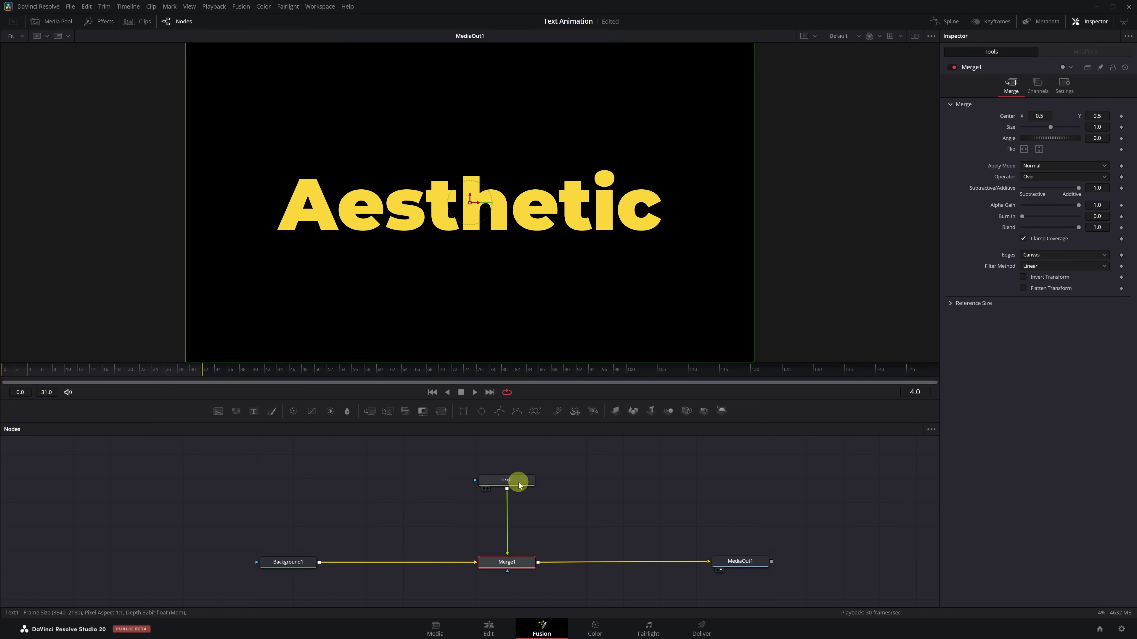
click(519, 484)
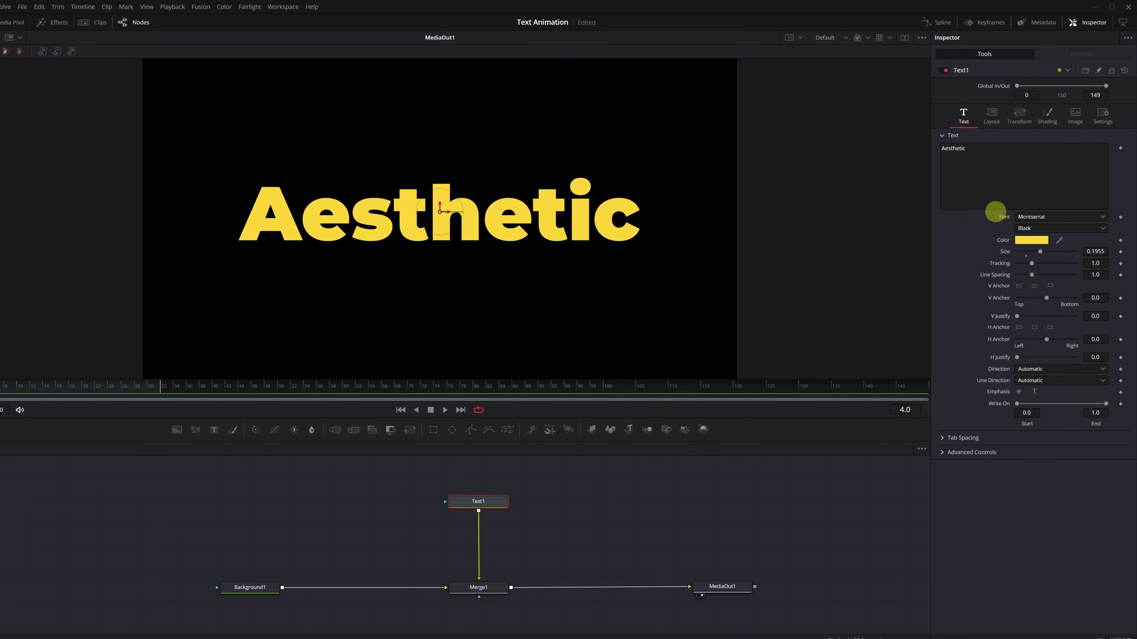
right_click(1022, 179)
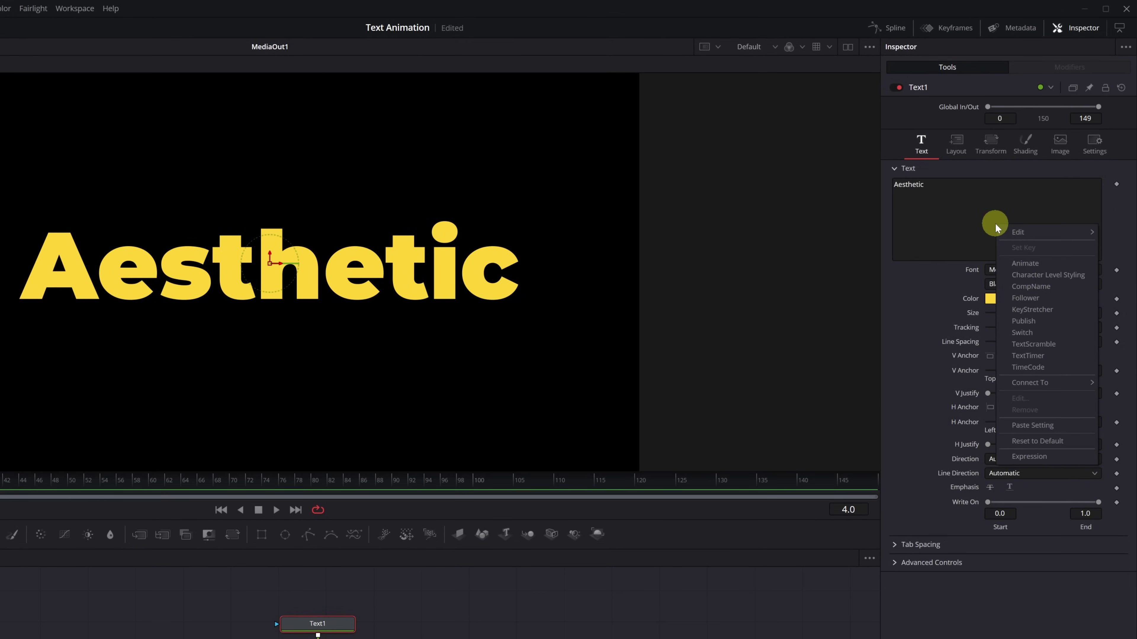
click(1041, 299)
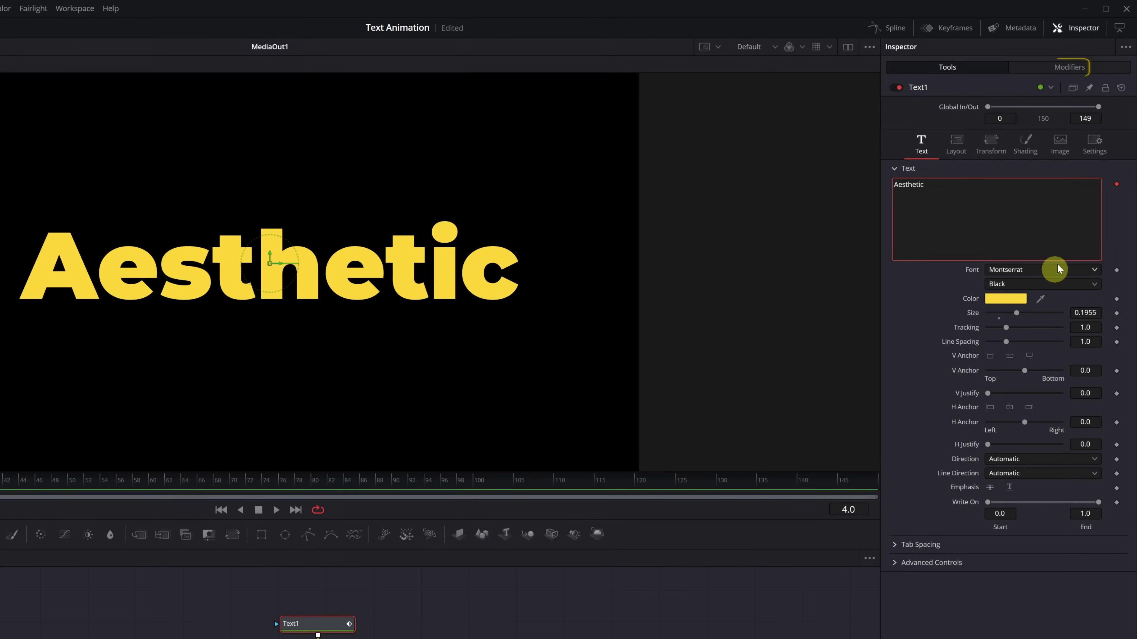
click(1090, 72)
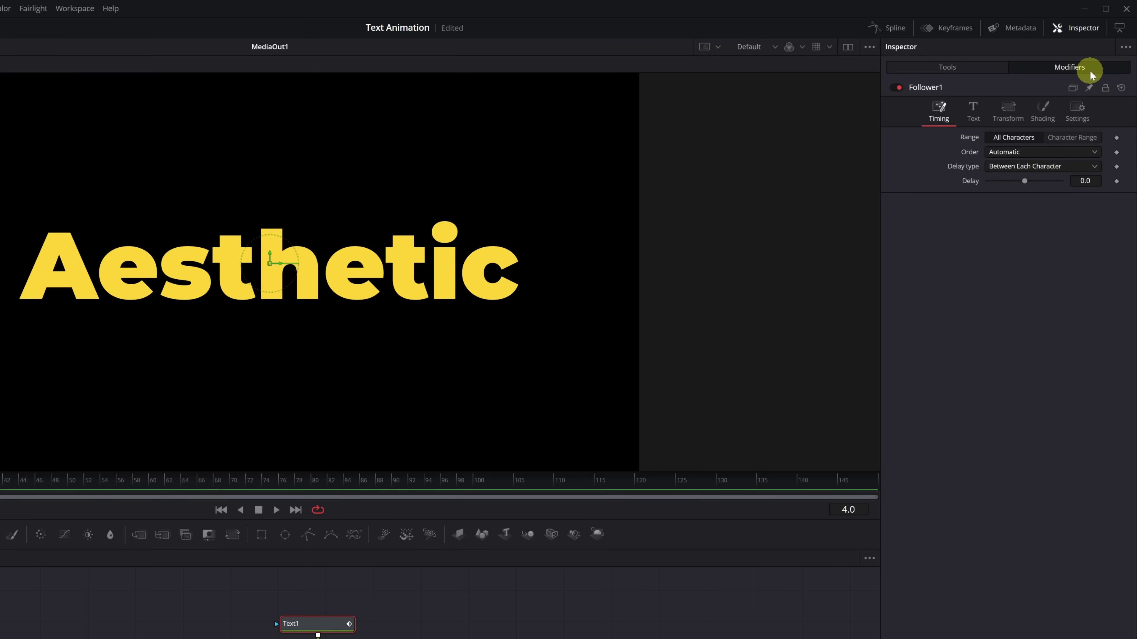
click(1044, 120)
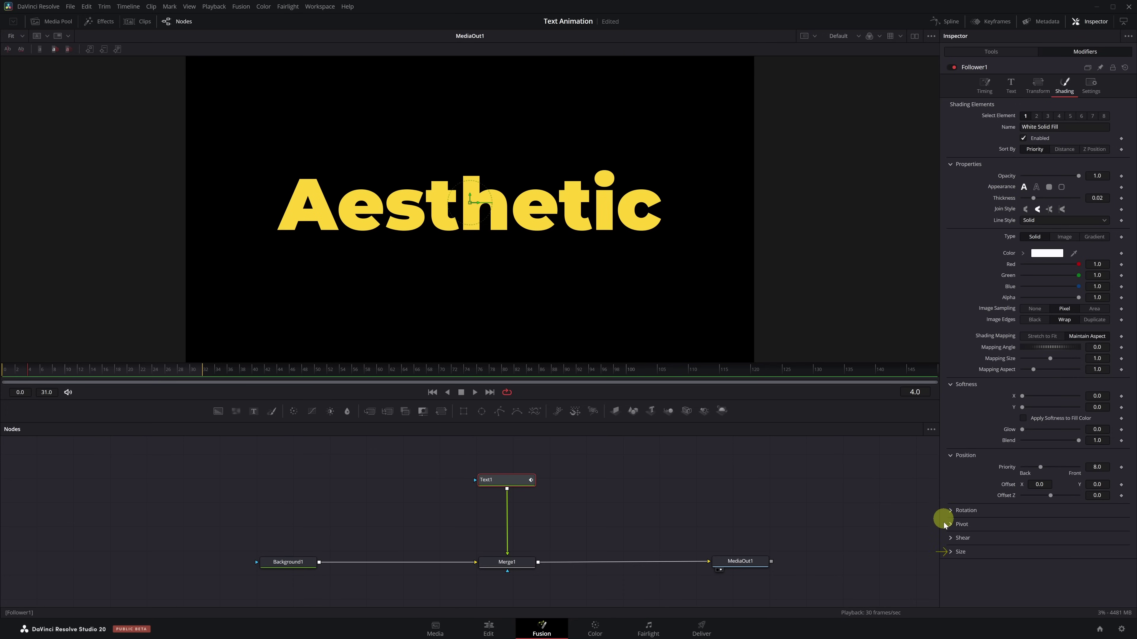
Keyframe the Follower's shading size X, size Y and opacity at frame 15 for the "Aesthetic" text
click(949, 553)
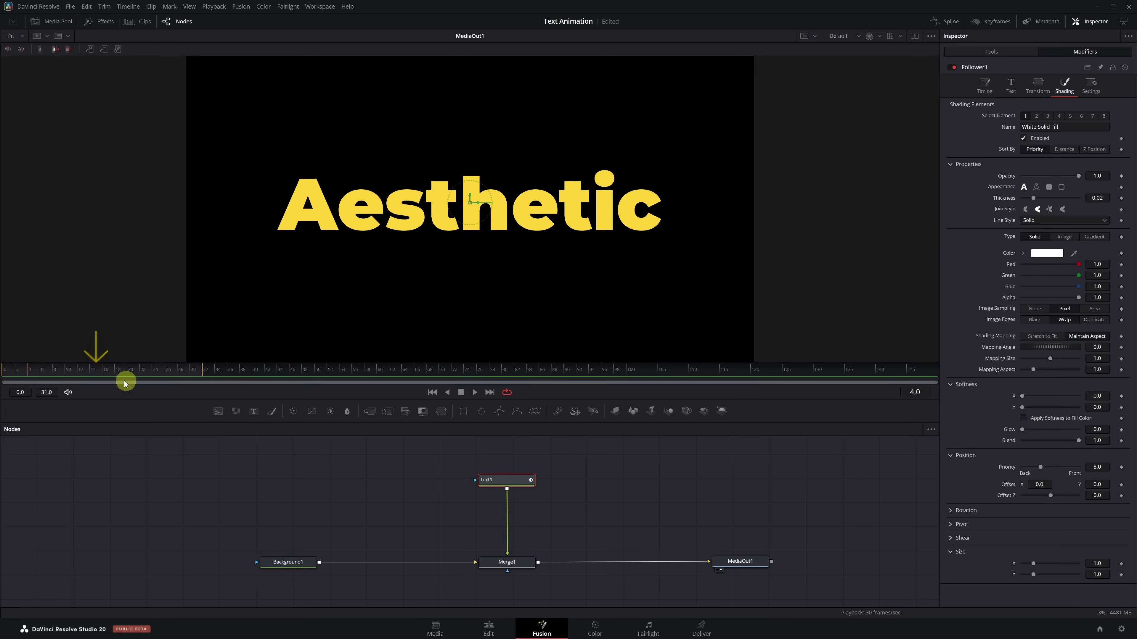
drag(95, 373, 99, 372)
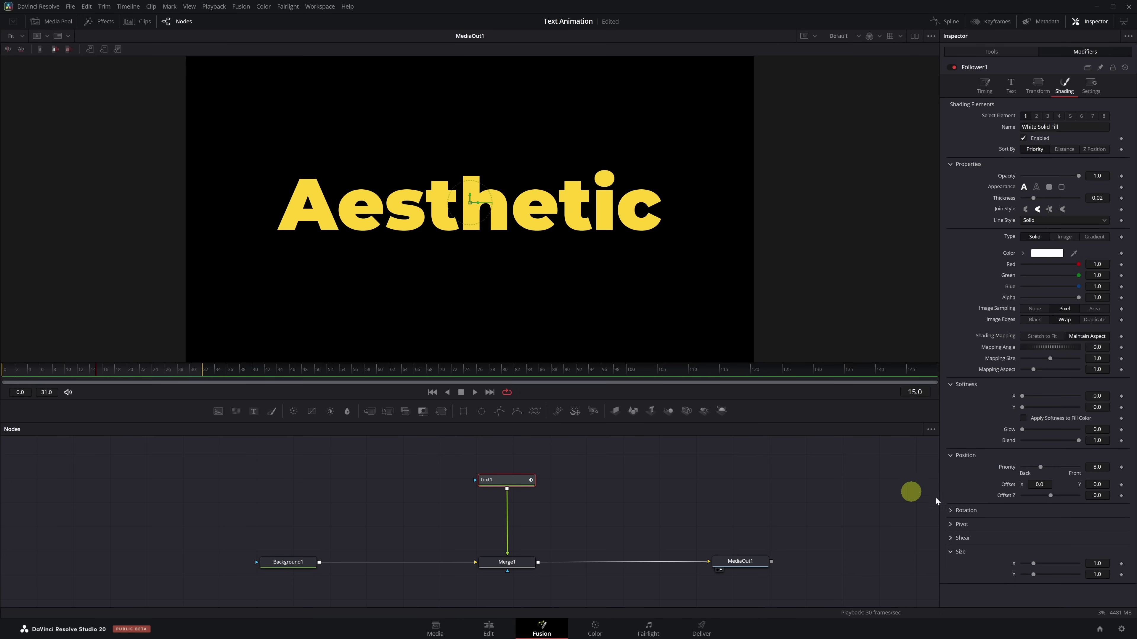
click(1121, 575)
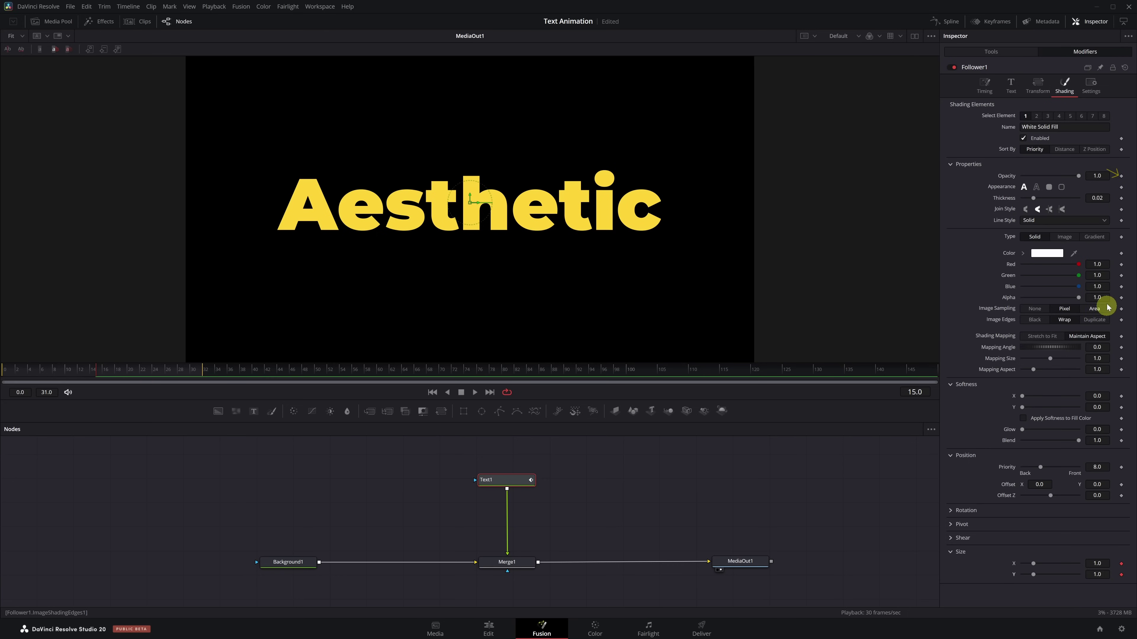
click(1121, 176)
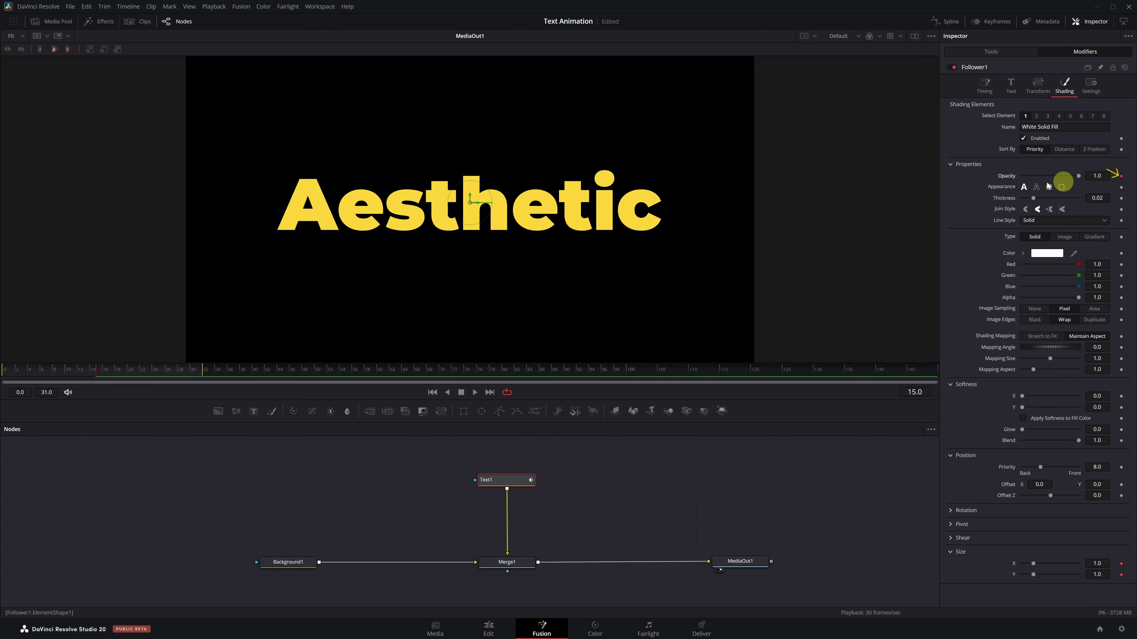
Set the Follower's shading size X, size Y and opacity to 0 at frame 0 and play back the animation
click(10, 371)
drag(10, 371, 3, 375)
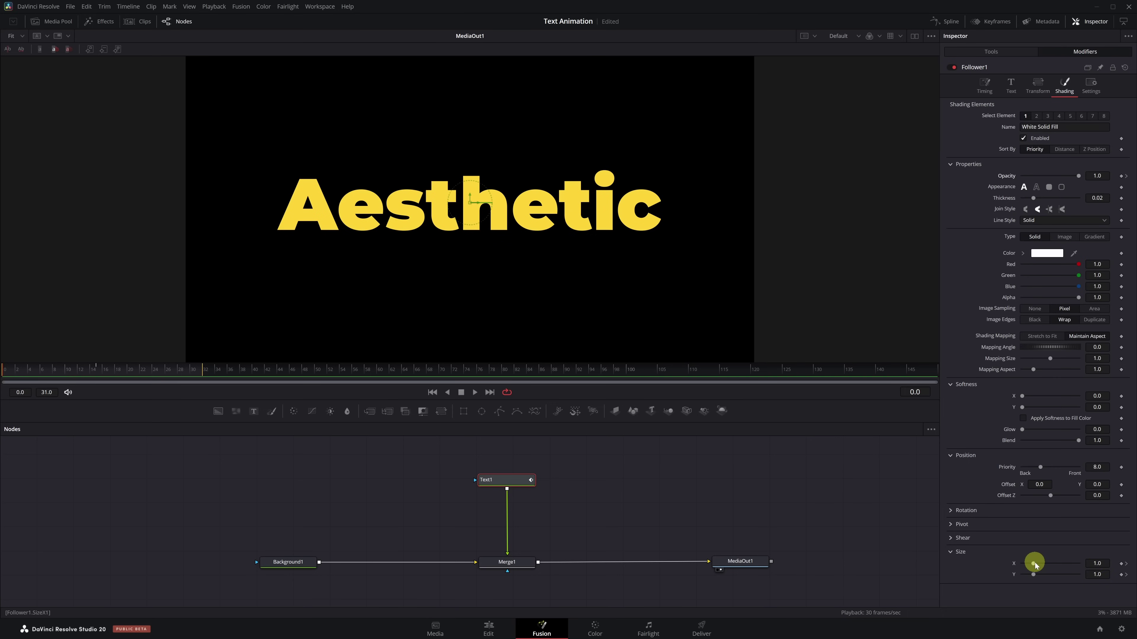
drag(1034, 563, 1019, 575)
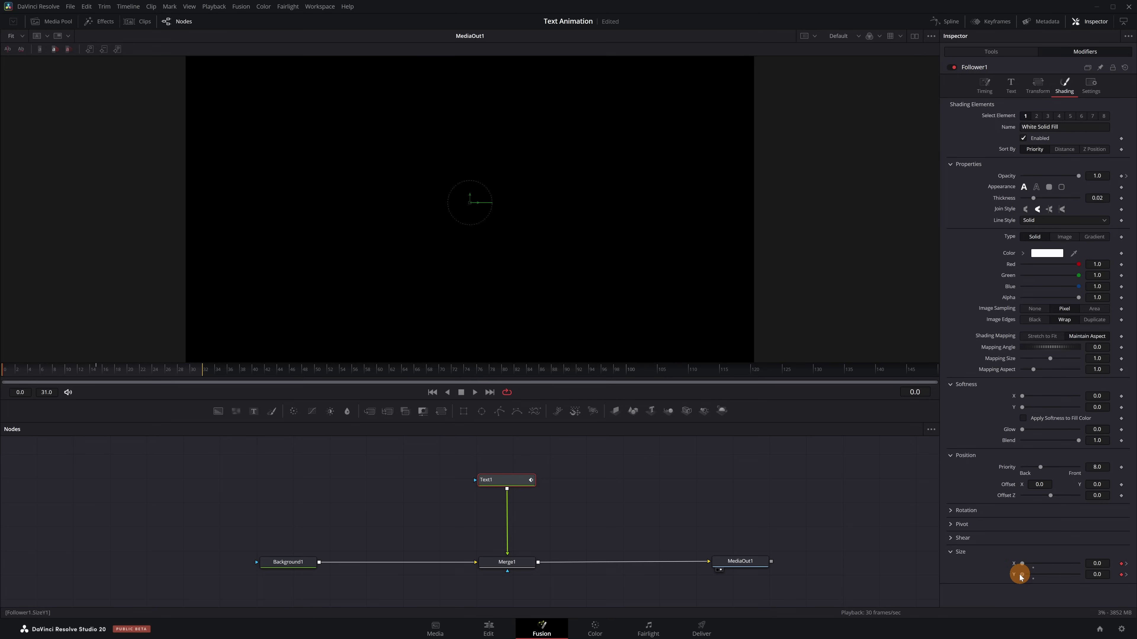
drag(1078, 176, 1026, 177)
key(space)
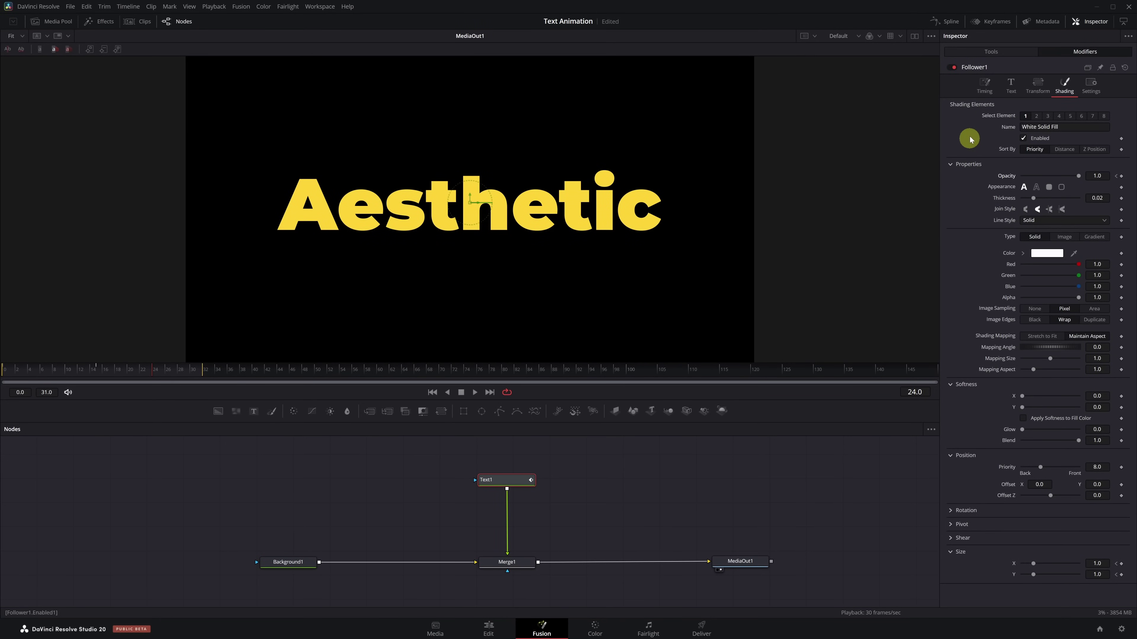
Set the Follower's delay between each character to 2 for the "Aesthetic" text and play back the animation
click(978, 94)
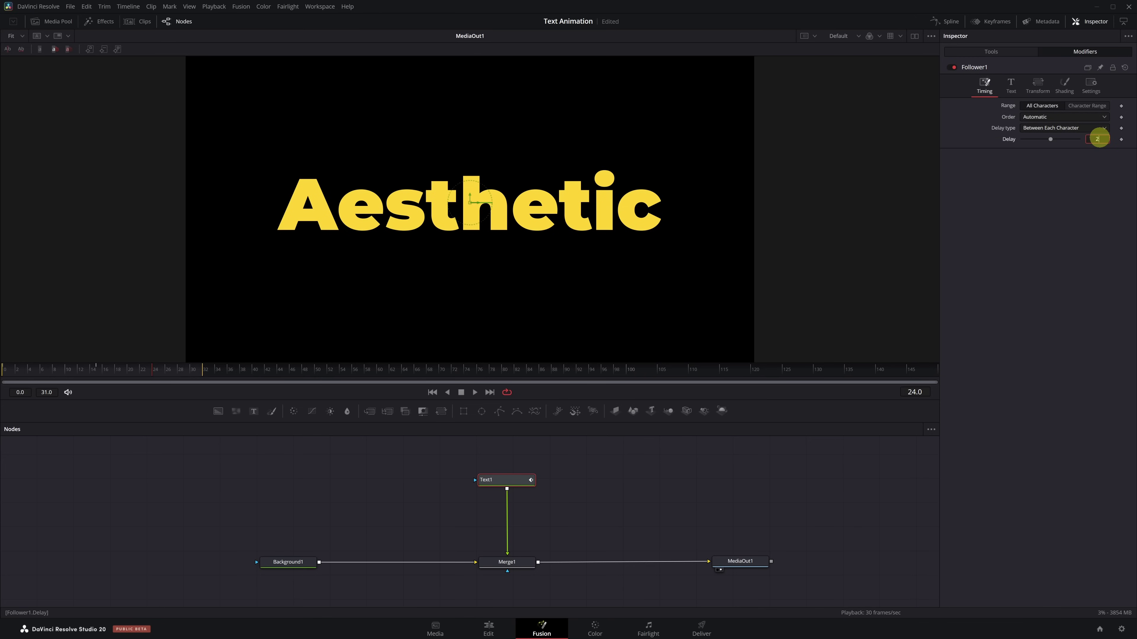
text(2)
key(Return)
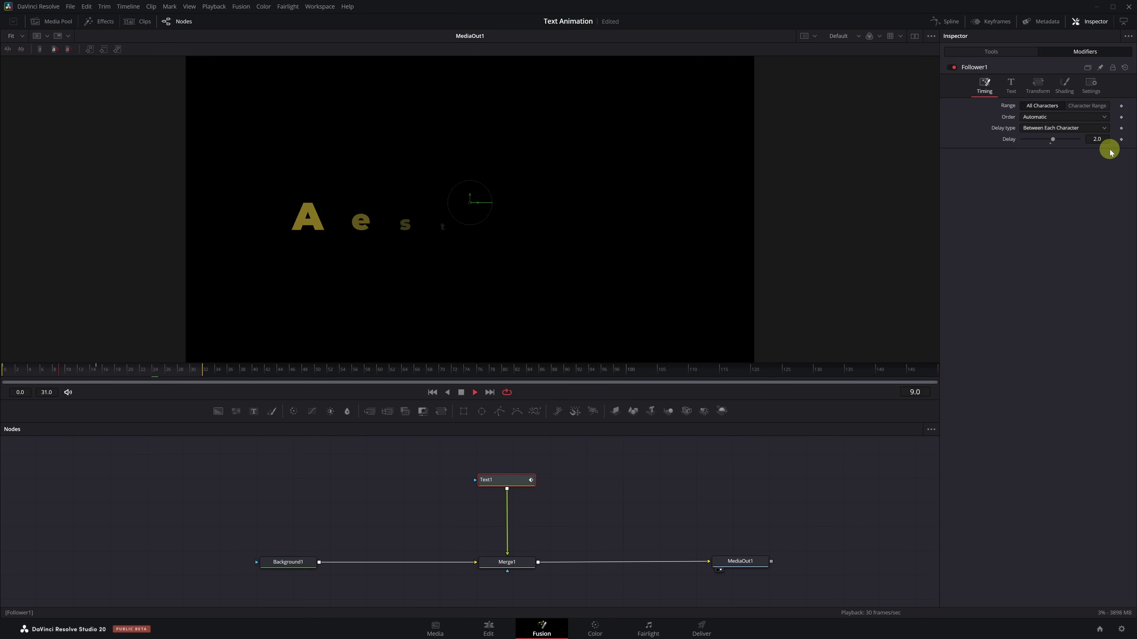
key(space)
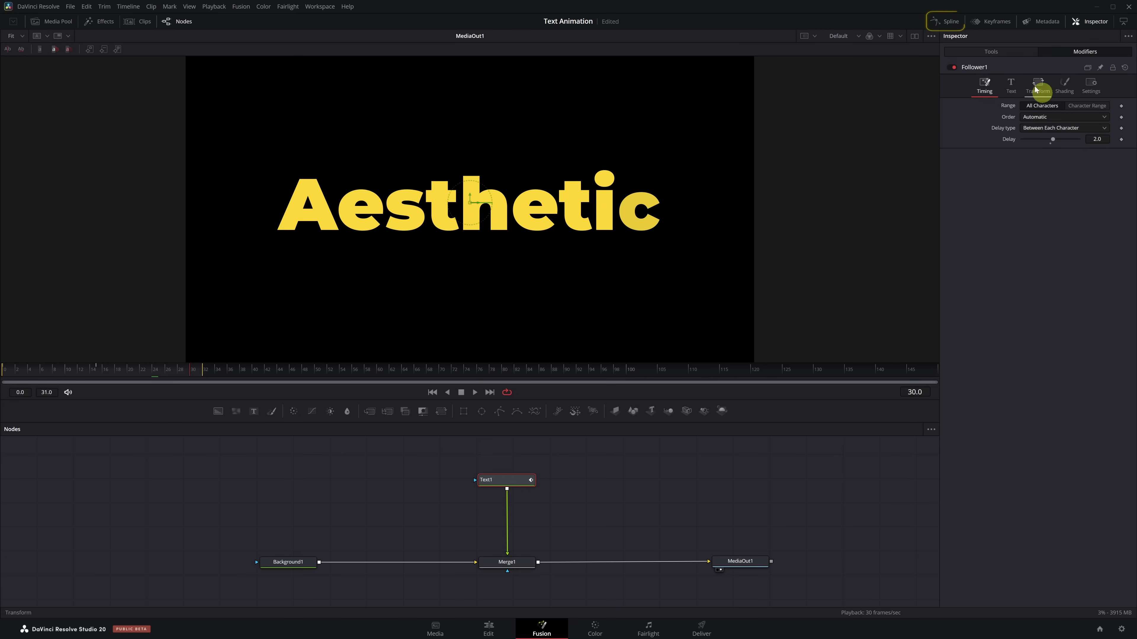
Apply Out Cubic easing to the opacity, size X and size Y keyframes of the "Aesthetic" Follower and play back the animation
click(952, 27)
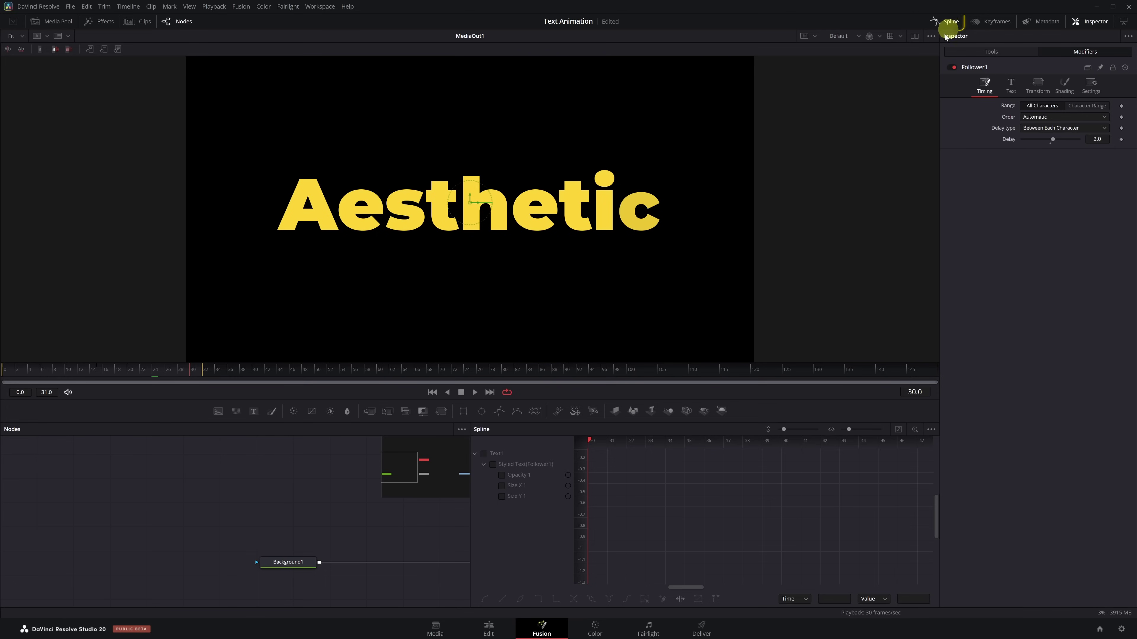
click(608, 370)
click(484, 454)
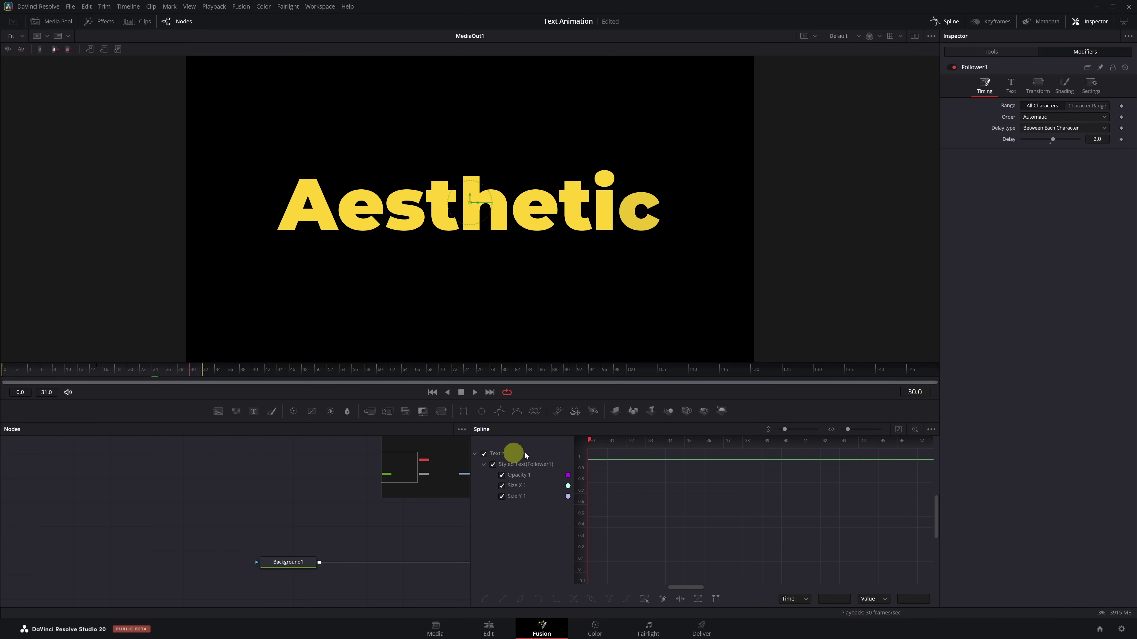
click(899, 431)
drag(911, 452, 602, 579)
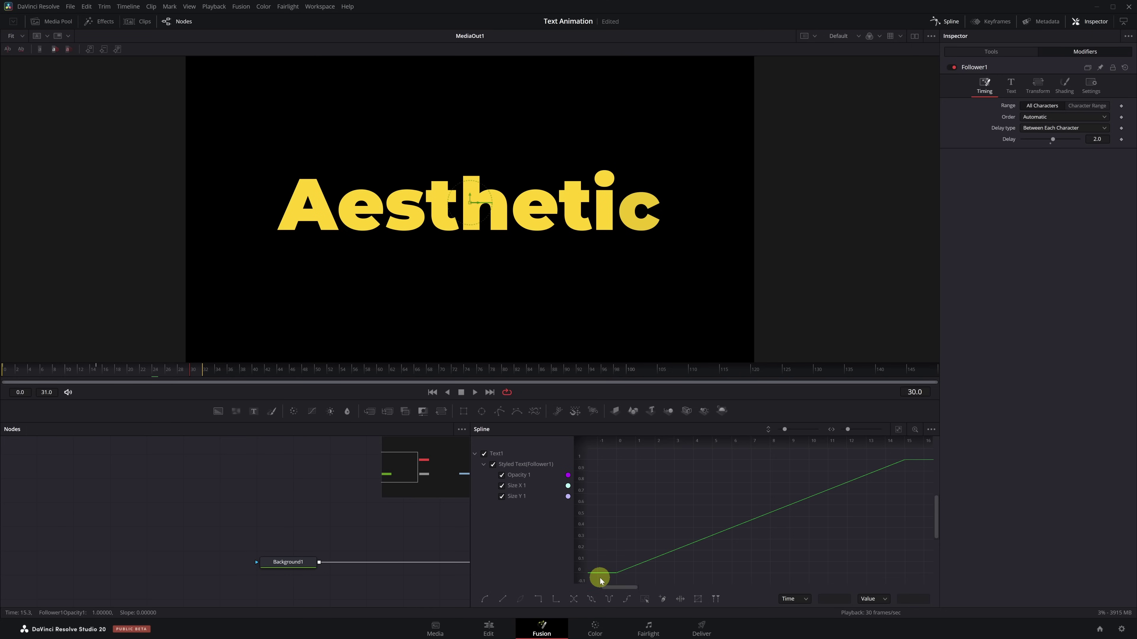
right_click(642, 517)
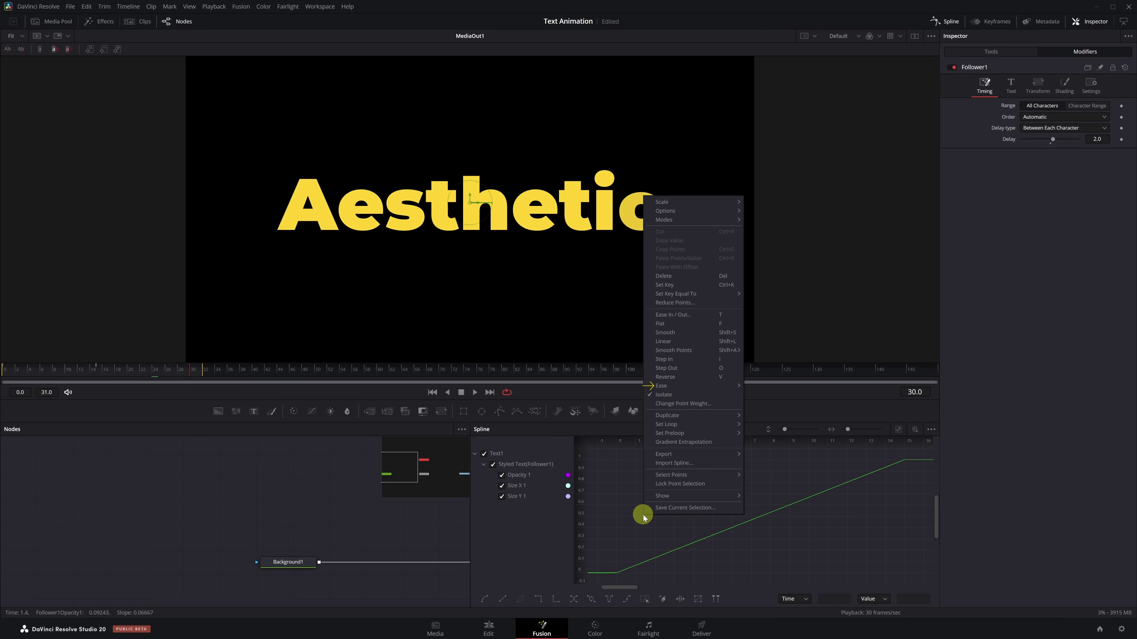
mouse_move(708, 387)
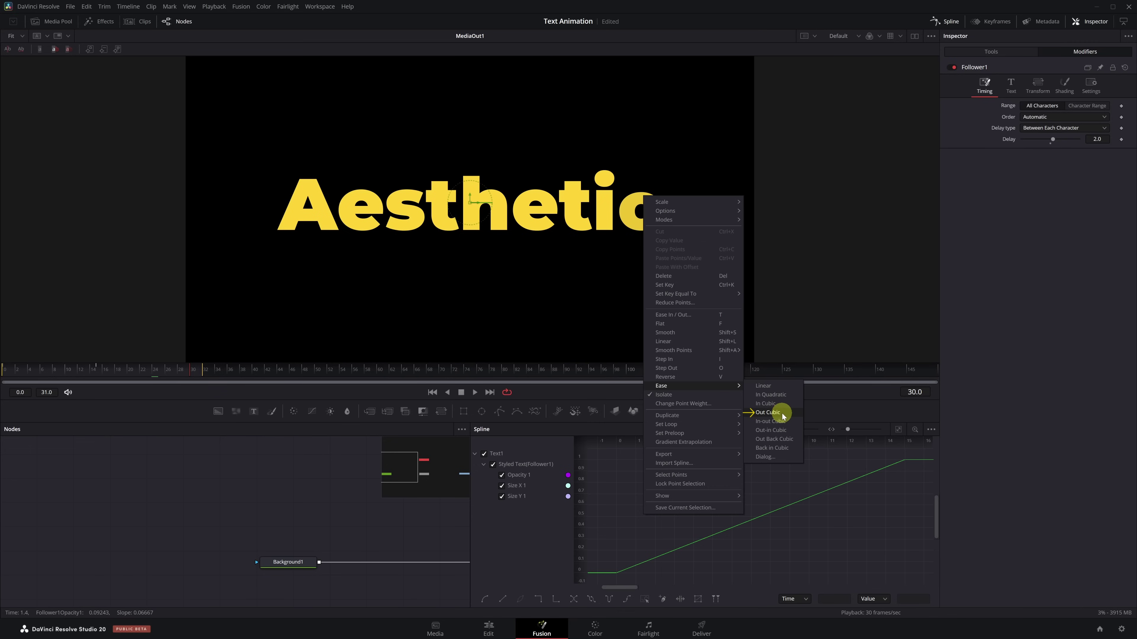
click(768, 412)
key(space)
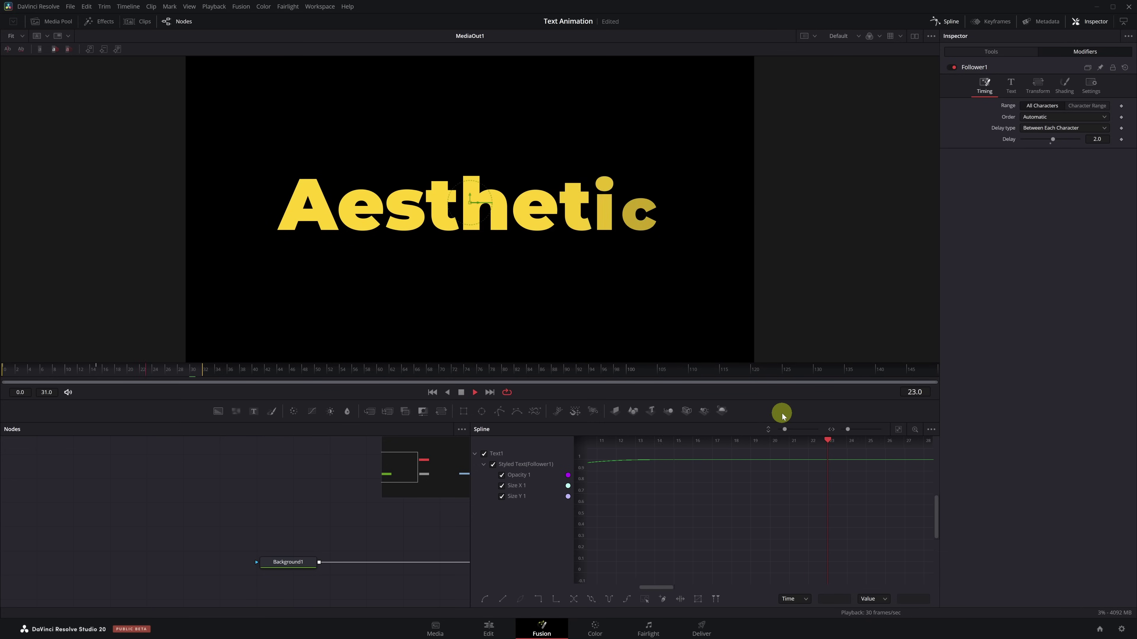
key(space)
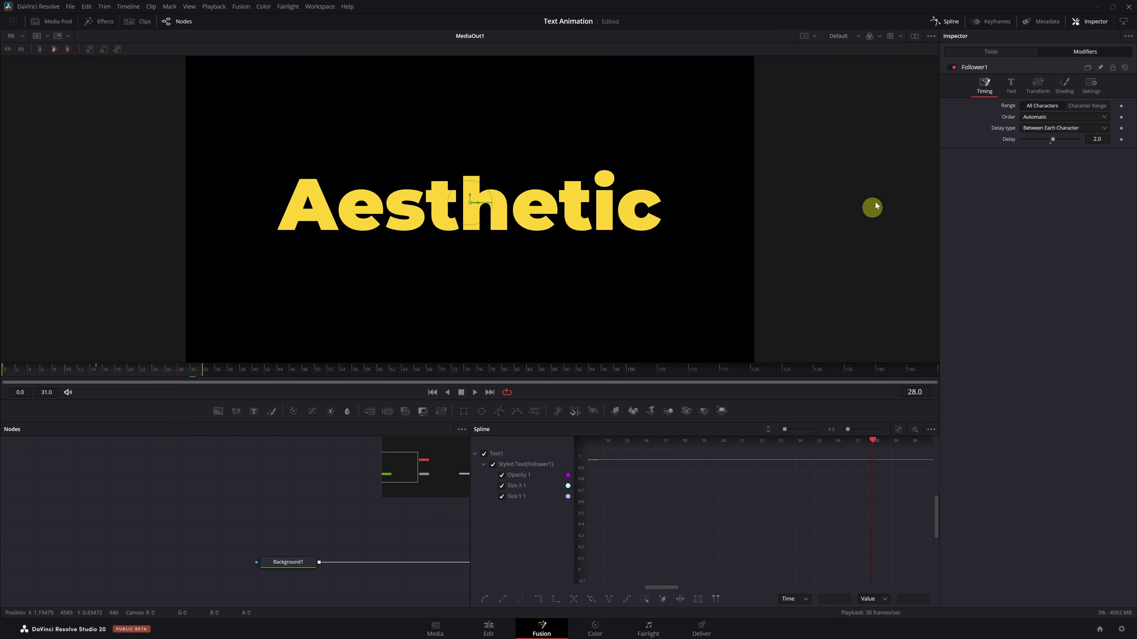
click(942, 25)
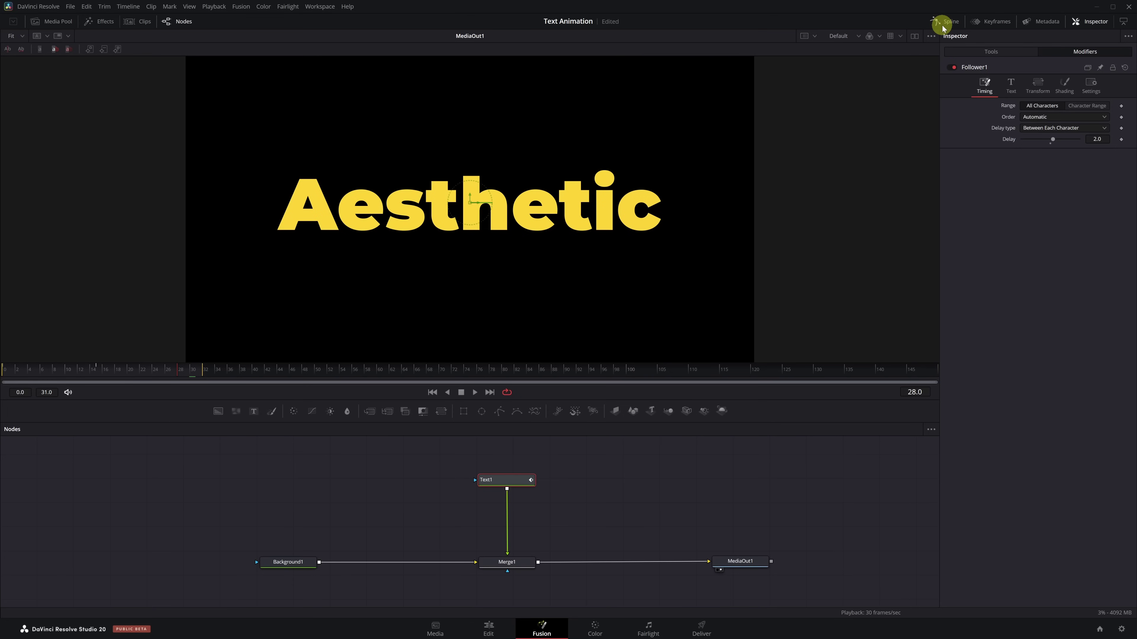
Enable motion blur on the "Aesthetic" Text1 node with quality 10 and play back the animation
click(988, 52)
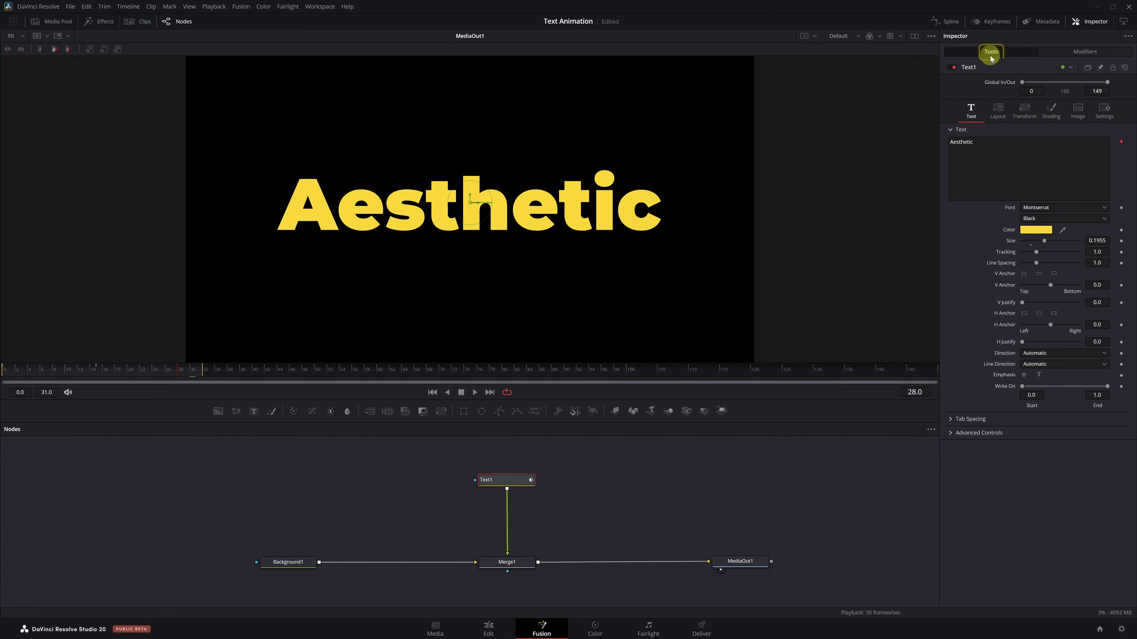
click(1111, 119)
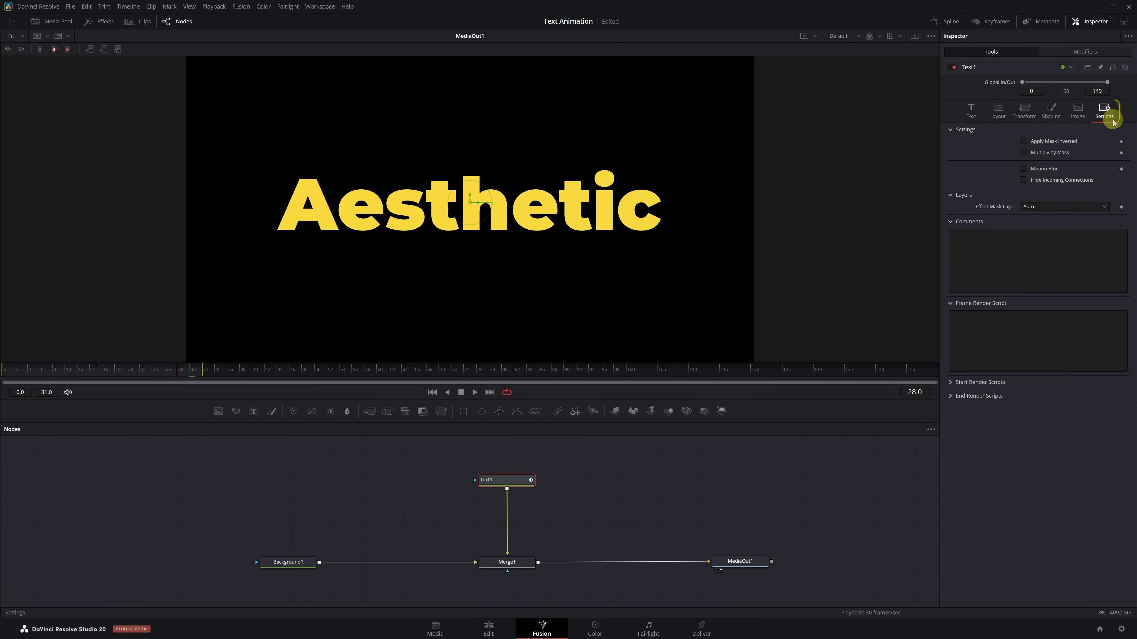
click(1023, 169)
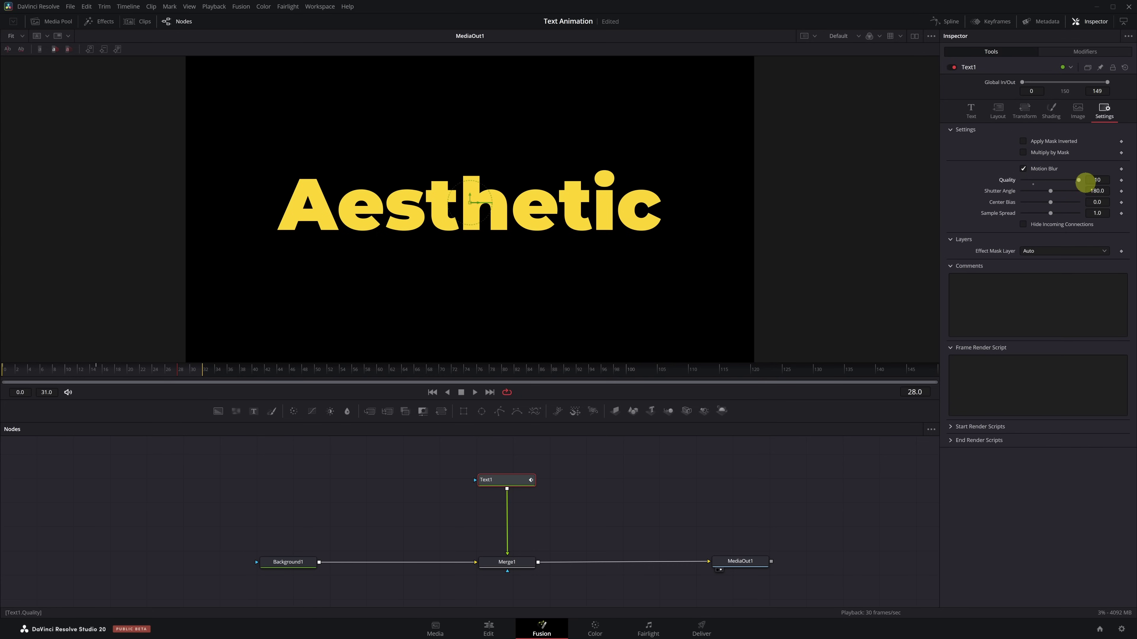
key(space)
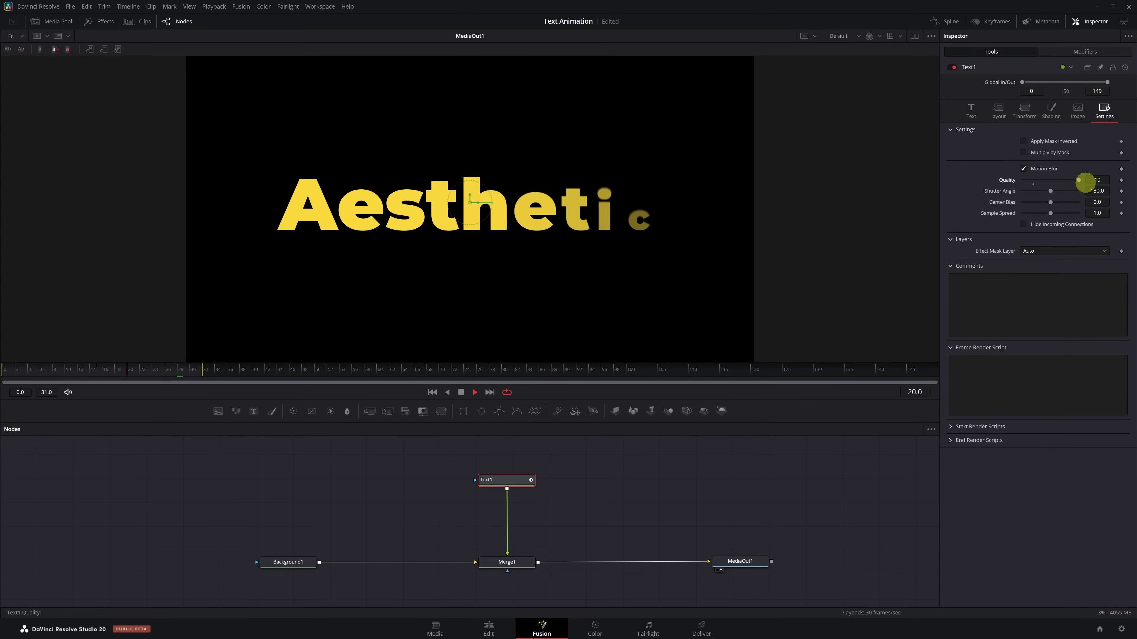